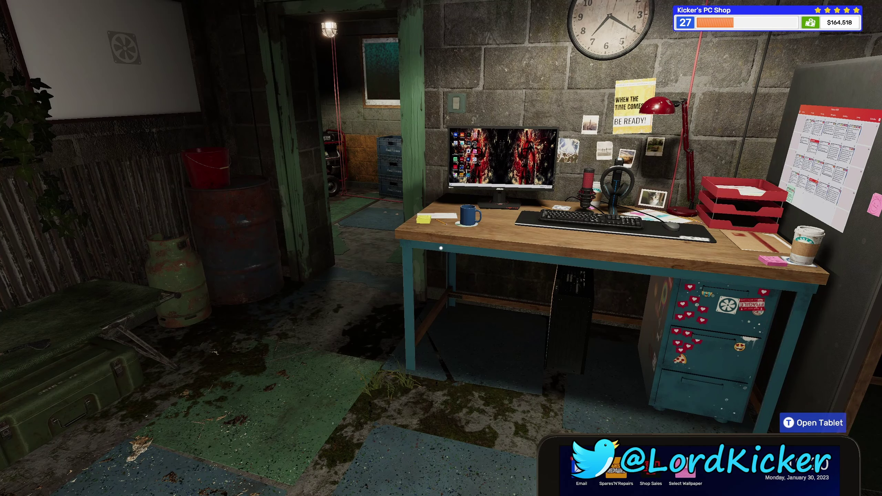
Sit at the workshop desk computer and open the Email inbox.
key(d)
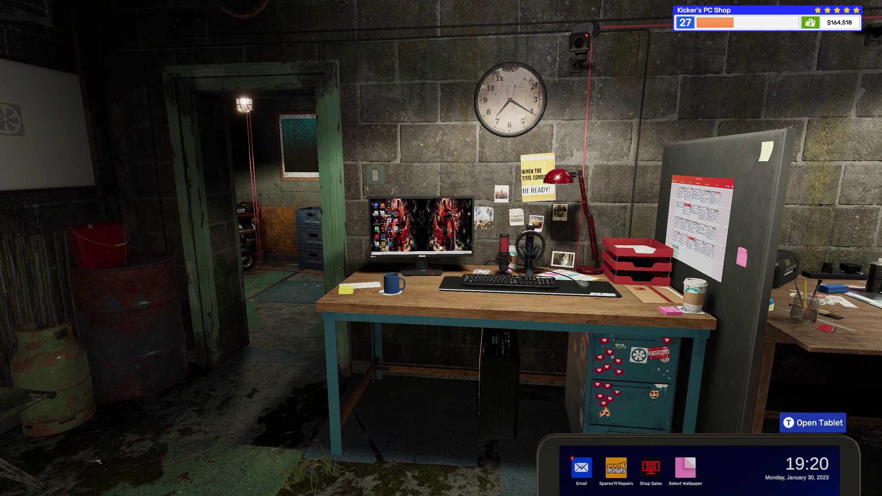
click(440, 248)
double_click(117, 96)
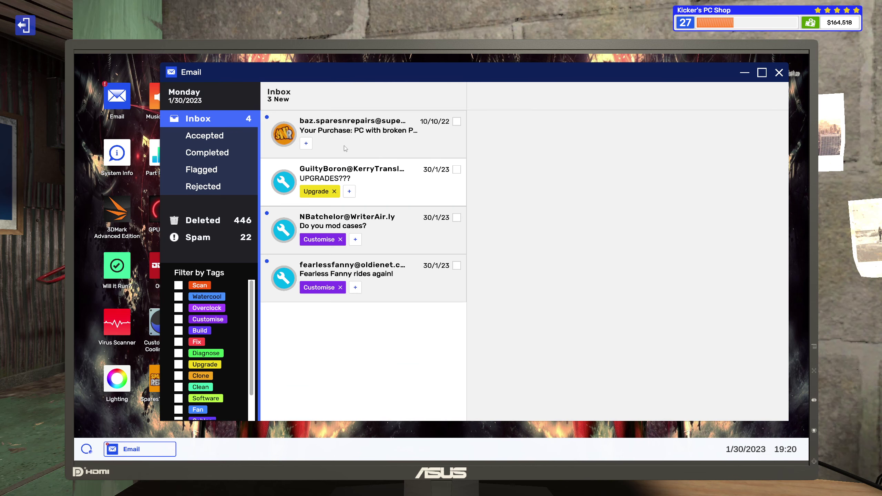
Delete the Spares'N'Repairs receipt email and accept Fanny's pink Warning Signs case job.
click(352, 135)
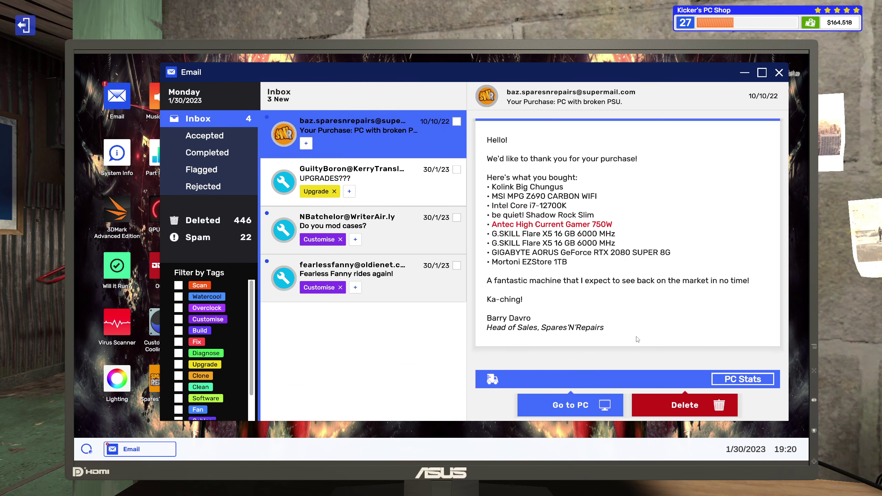
click(670, 407)
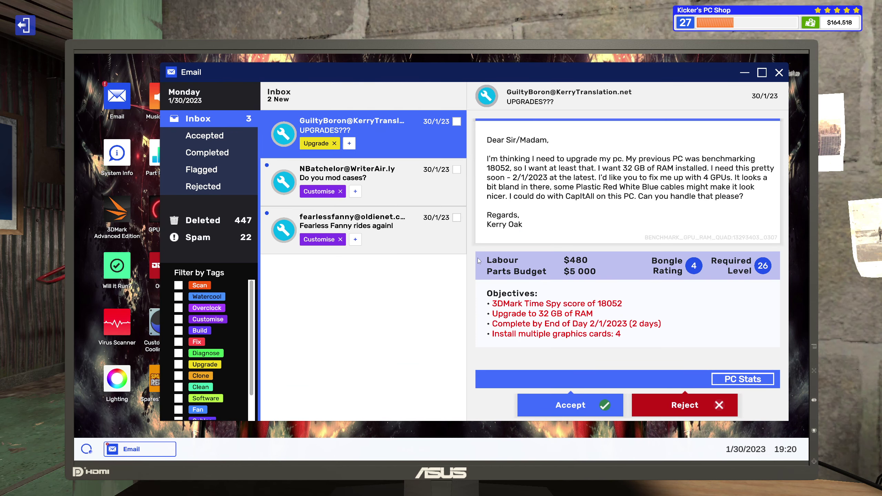
click(352, 224)
scroll(550, 201, down, 1)
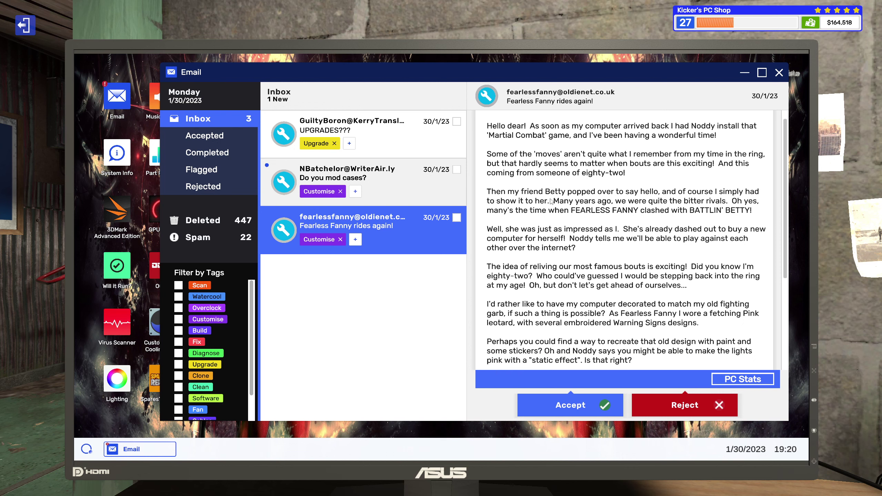
scroll(550, 202, down, 1)
scroll(551, 201, down, 1)
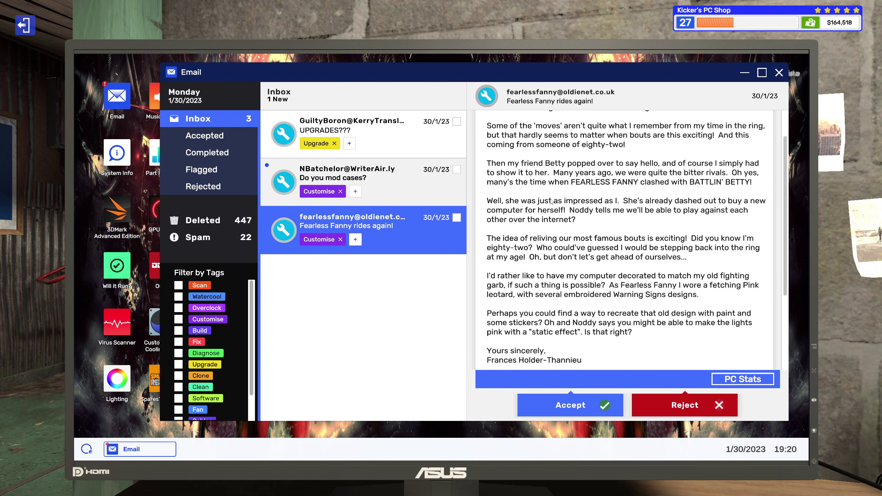
scroll(550, 201, down, 1)
scroll(550, 201, down, 1)
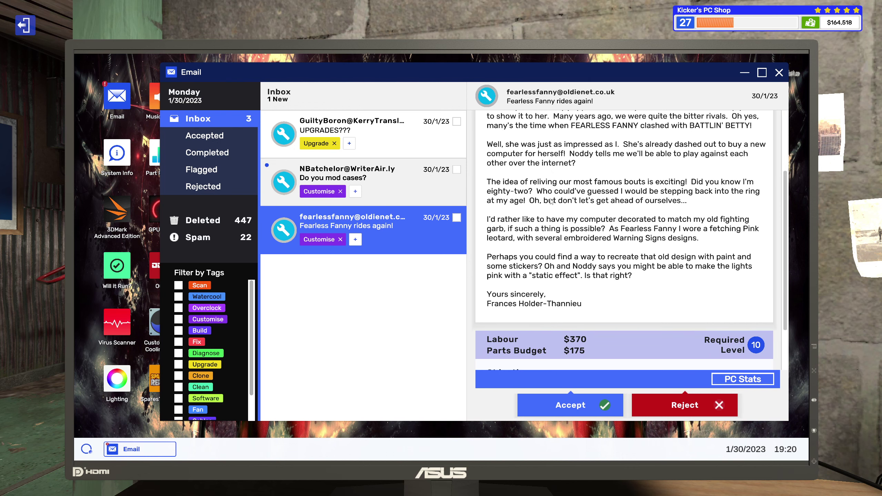
scroll(551, 201, down, 1)
scroll(550, 201, down, 1)
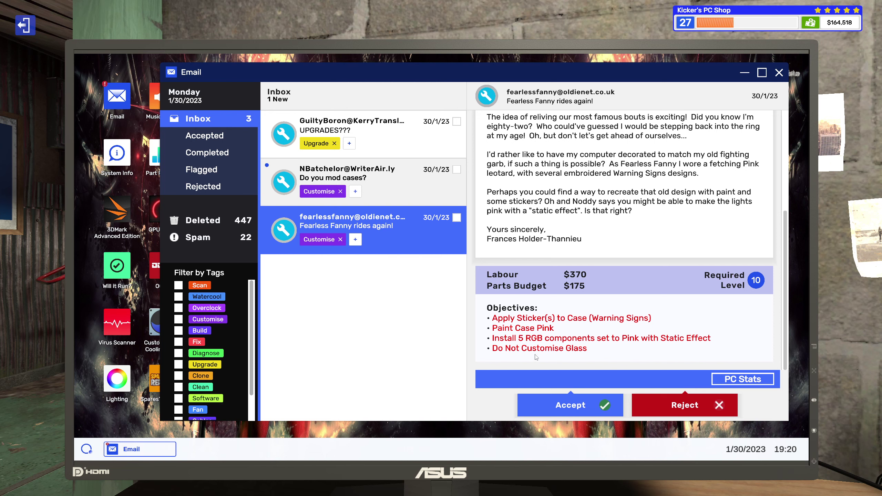
click(573, 399)
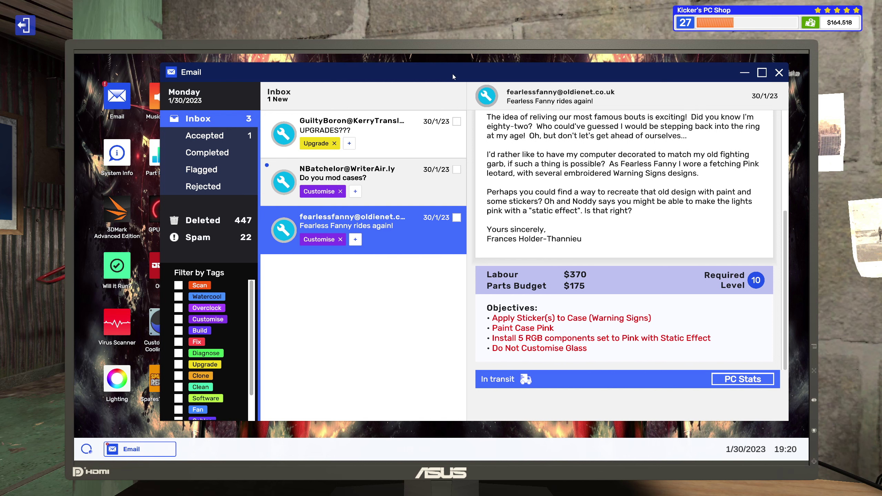
Reposition the email window and briefly check the incoming customer PC's components.
drag(452, 75, 475, 84)
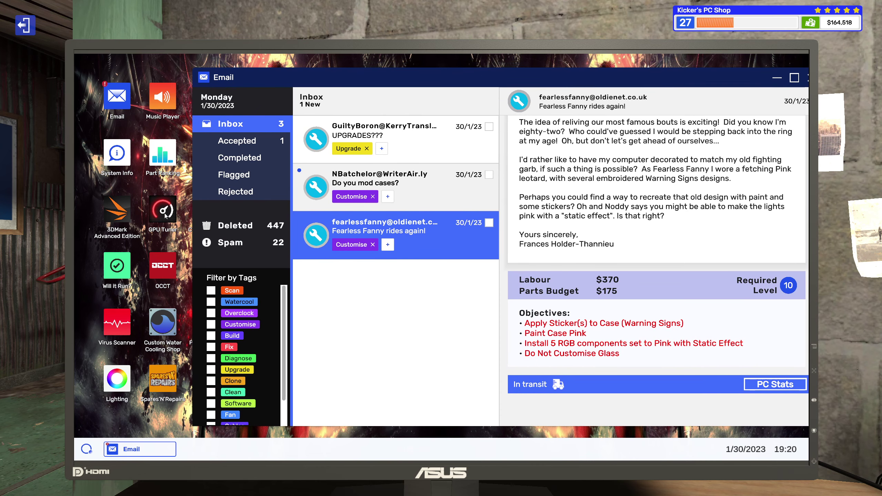
mouse_move(276, 77)
mouse_down()
mouse_move(298, 70)
mouse_move(265, 60)
mouse_up()
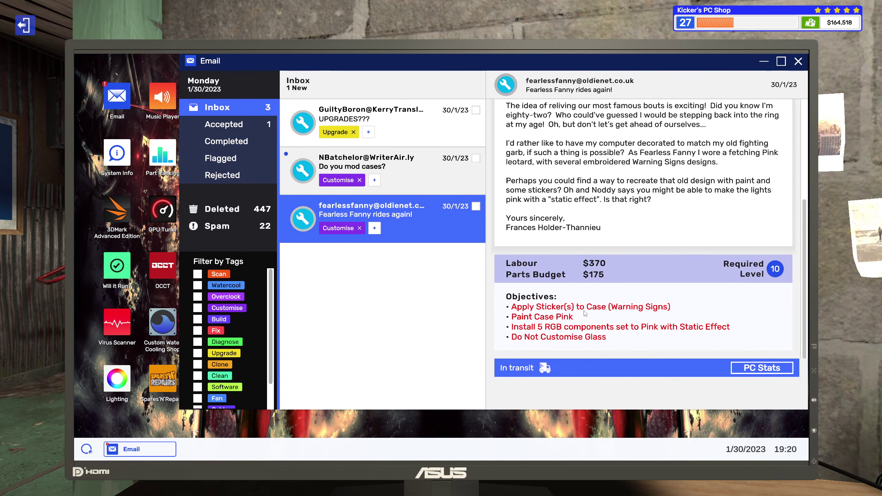
click(751, 370)
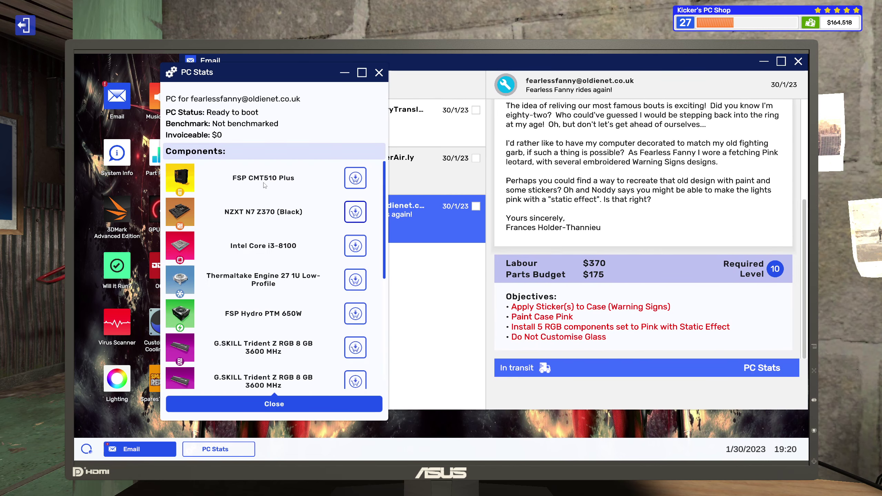
click(379, 73)
mouse_move(265, 64)
mouse_down()
mouse_move(351, 68)
mouse_move(294, 60)
mouse_move(343, 57)
mouse_up()
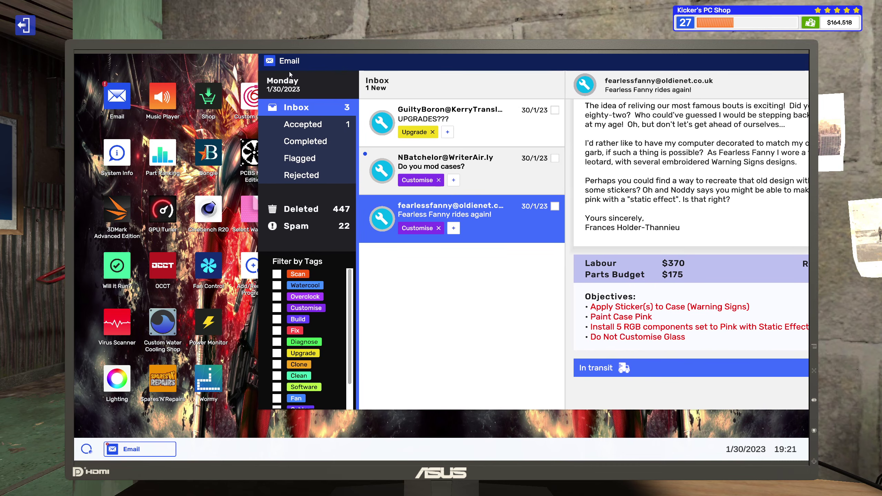
Launch the parts shop and place the PC stats, listing four FSP CMT510 fans, beside the inbox.
double_click(206, 98)
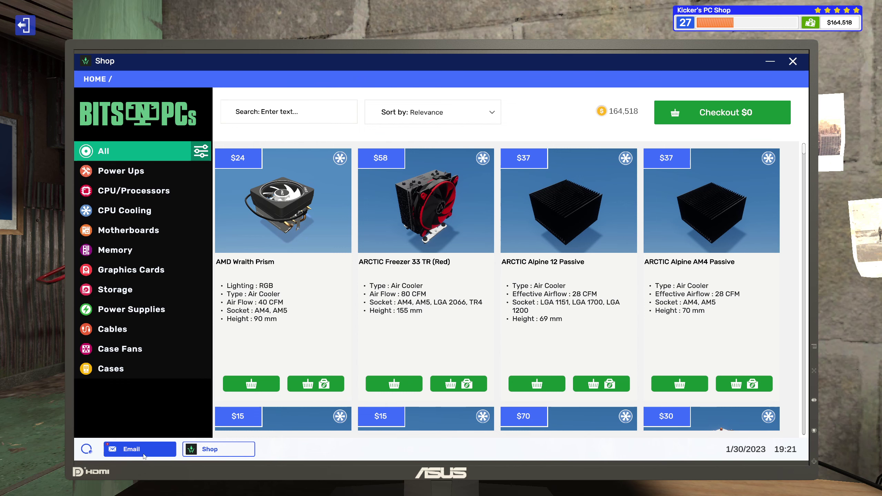
click(131, 449)
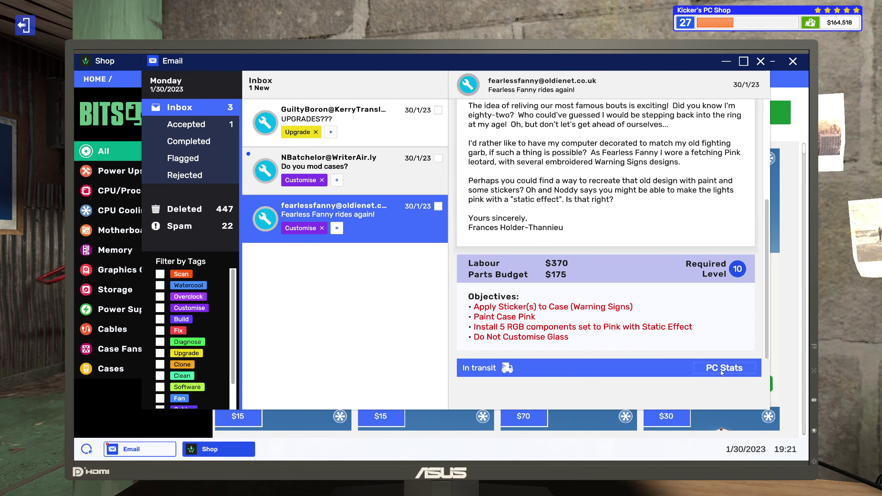
click(720, 370)
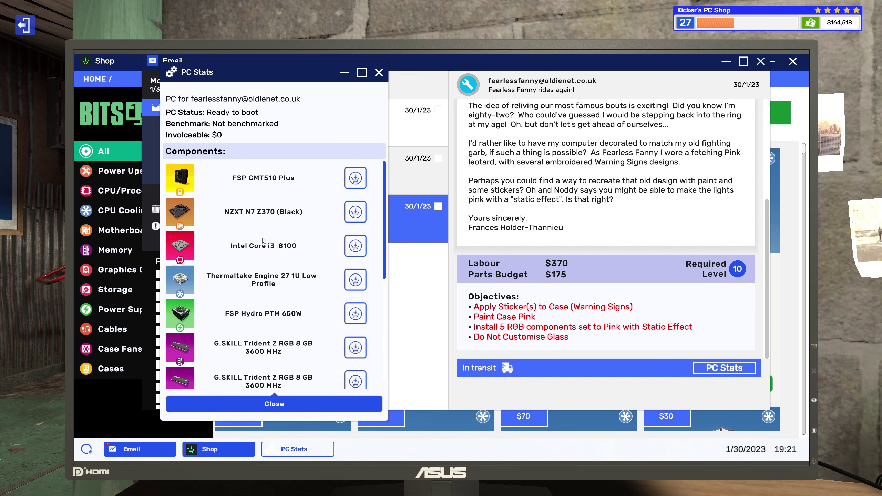
scroll(249, 273, down, 1)
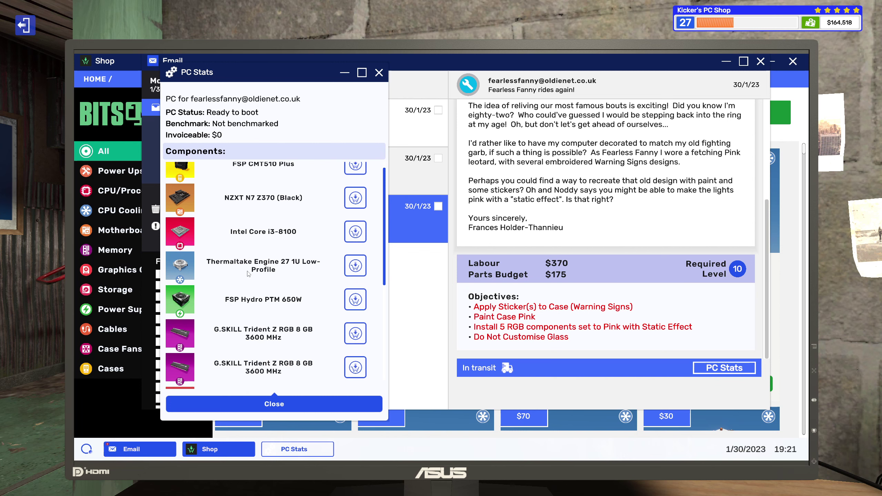
scroll(247, 273, down, 1)
scroll(242, 271, down, 1)
scroll(242, 270, down, 1)
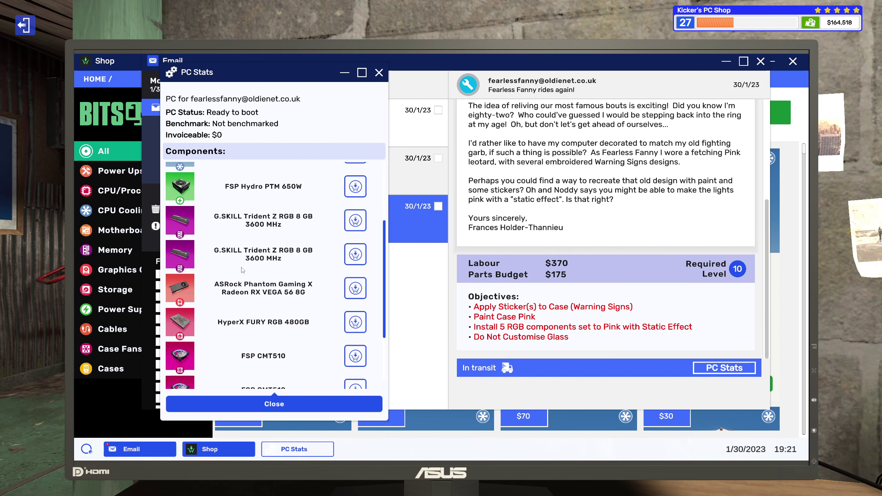
scroll(242, 271, down, 1)
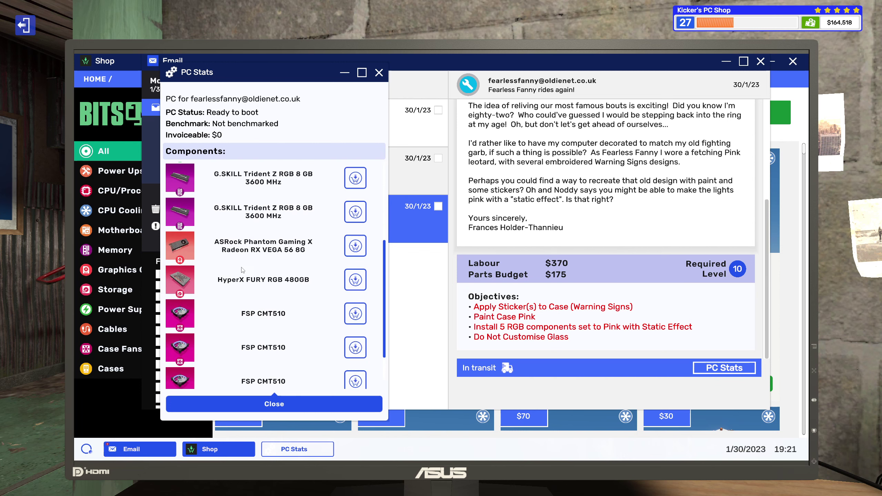
scroll(242, 271, down, 1)
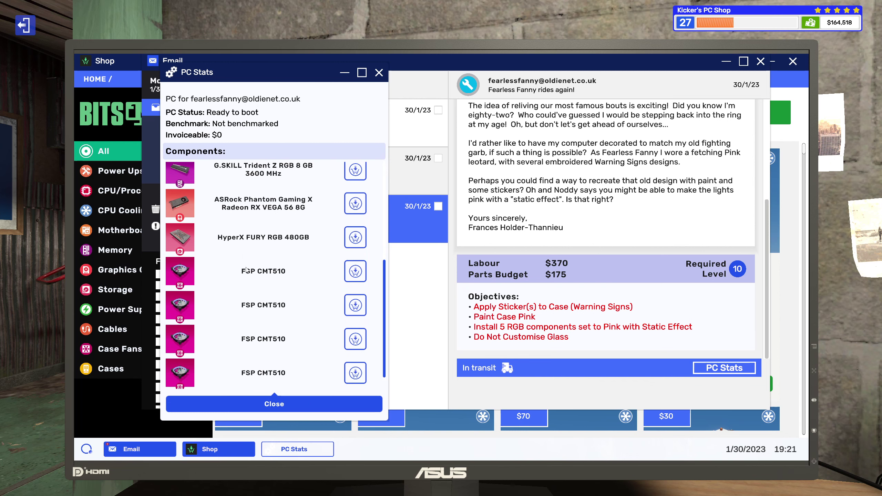
scroll(251, 269, down, 1)
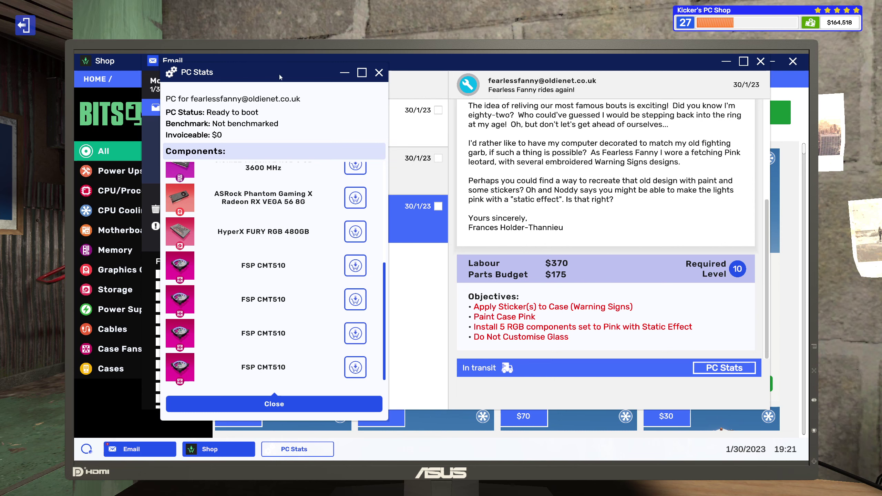
drag(279, 75, 609, 82)
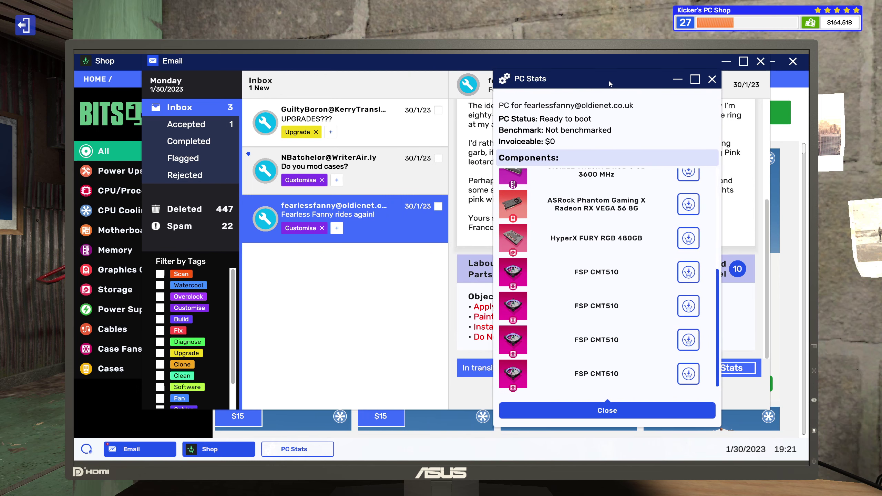
click(118, 86)
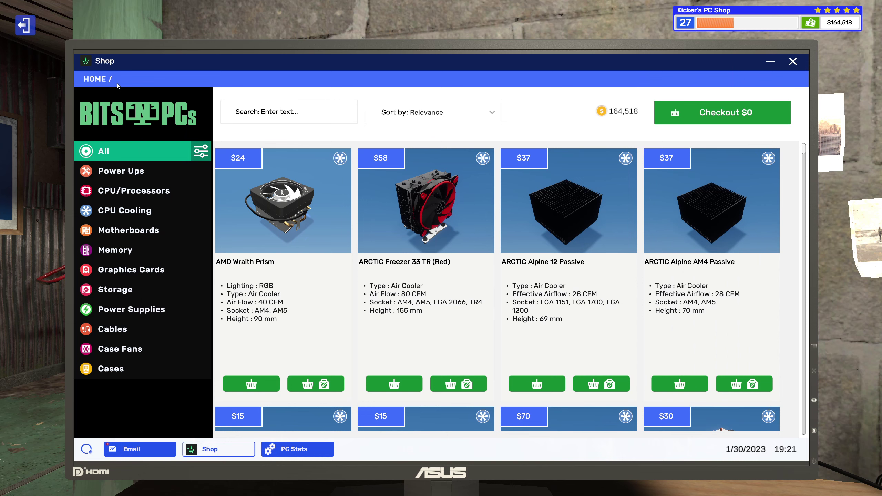
click(124, 351)
click(200, 350)
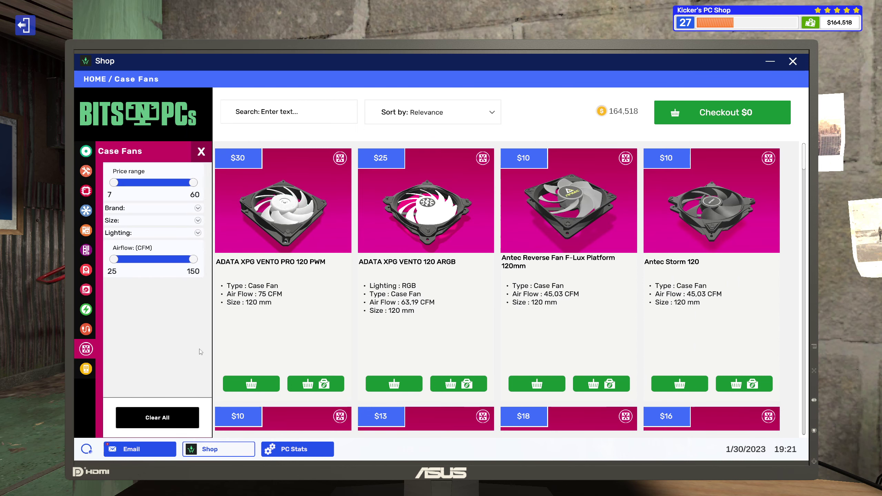
click(198, 233)
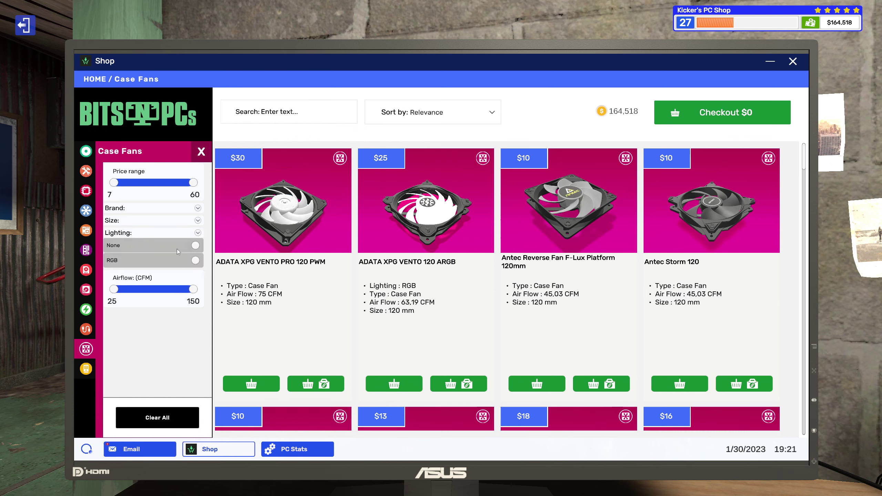
click(196, 261)
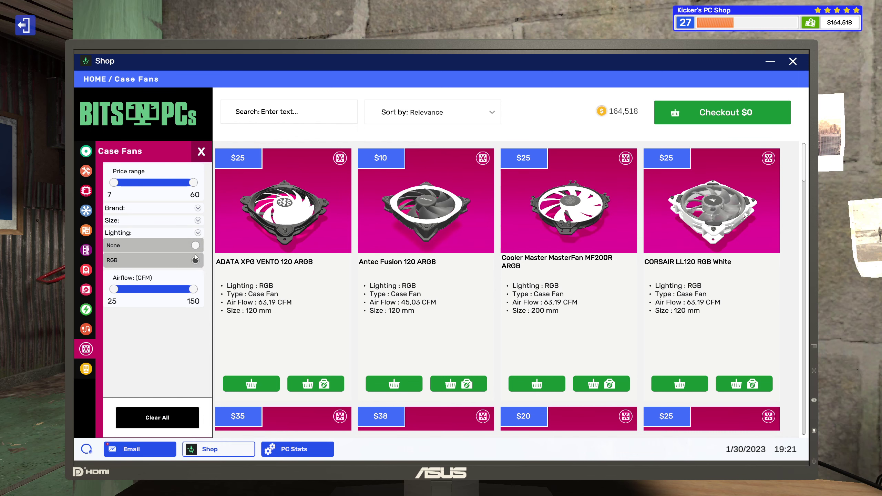
click(199, 208)
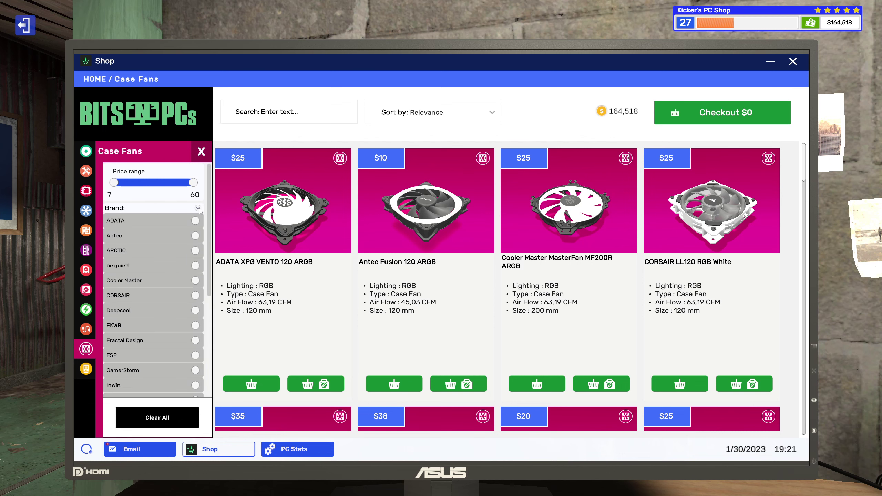
click(195, 356)
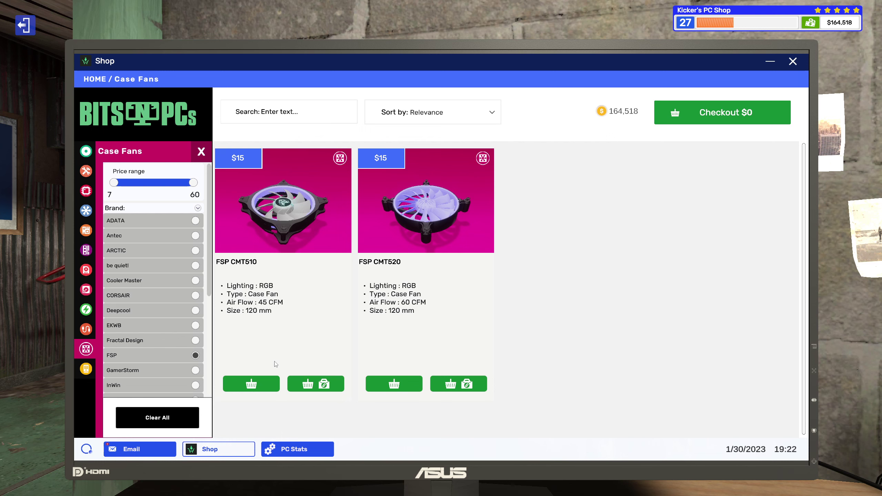
click(294, 450)
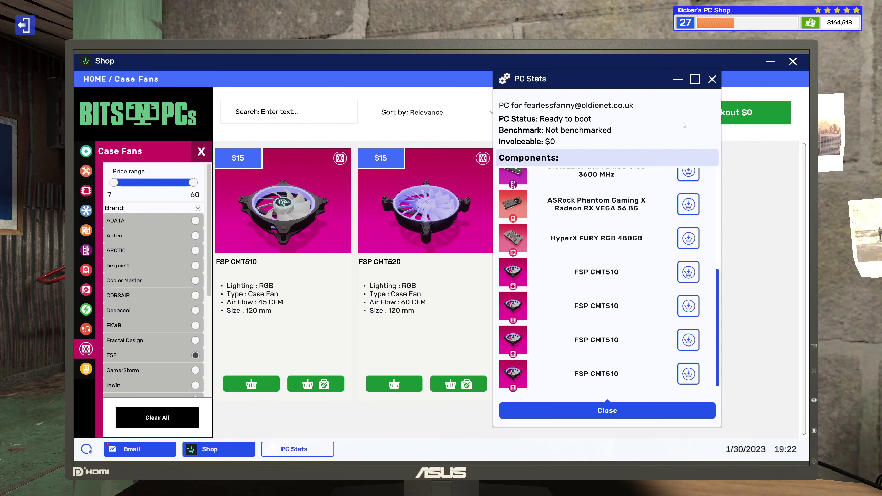
scroll(615, 203, up, 1)
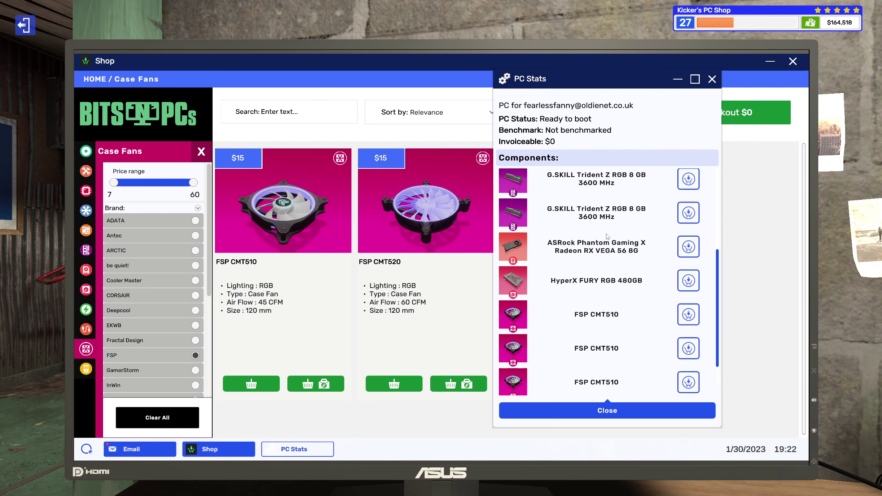
scroll(606, 236, up, 1)
scroll(605, 237, up, 2)
scroll(605, 237, up, 1)
scroll(604, 237, up, 1)
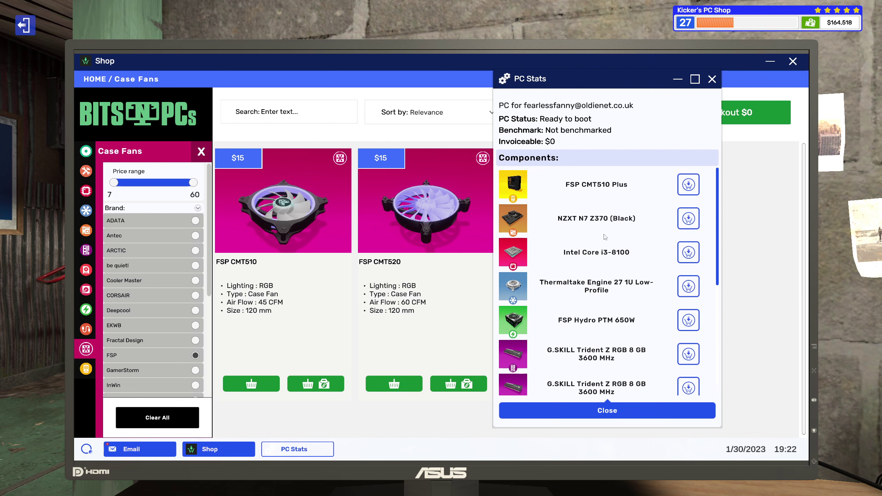
Close the stats, minimise the shop and accept Nicholas's Shapes-sticker case-mod job.
click(712, 80)
click(770, 63)
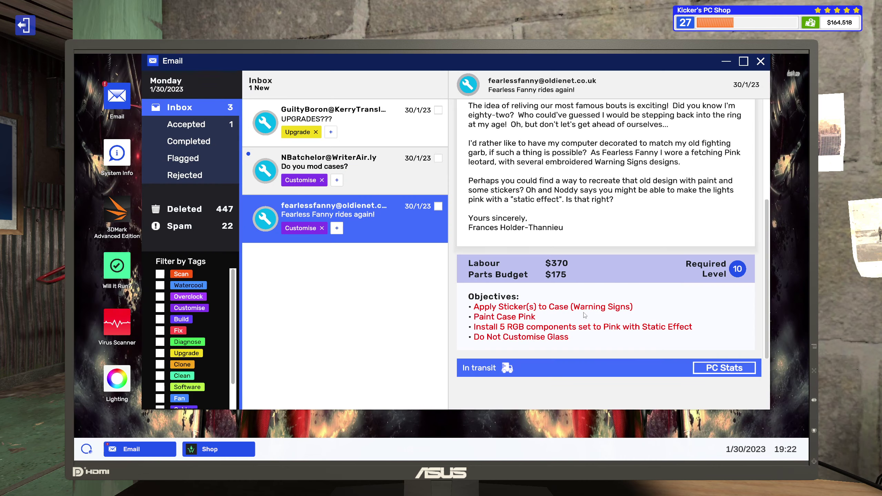
click(356, 173)
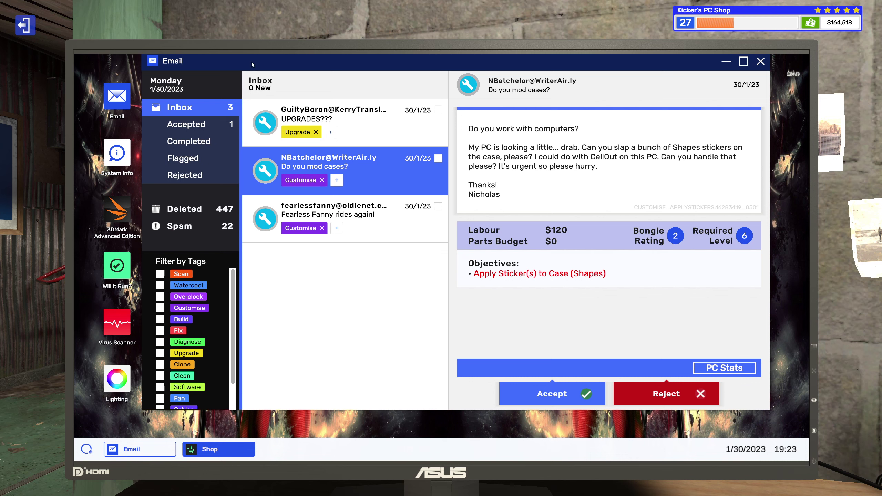
click(577, 393)
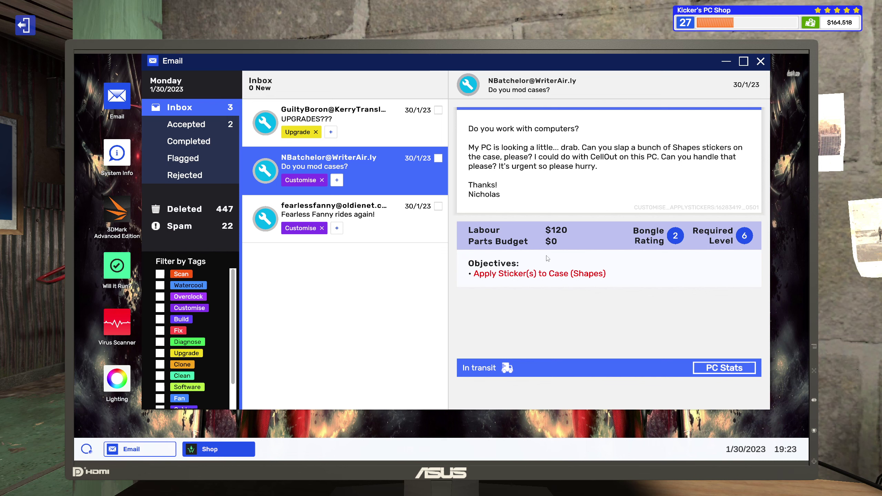
click(336, 180)
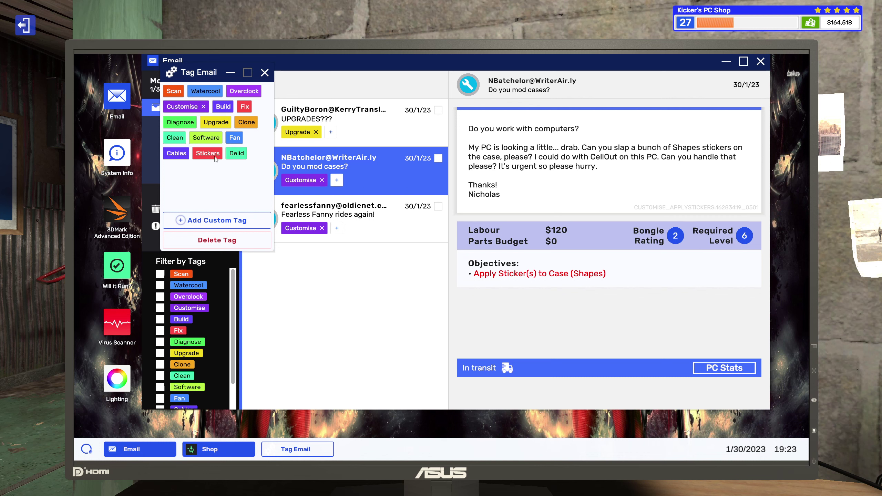
click(203, 107)
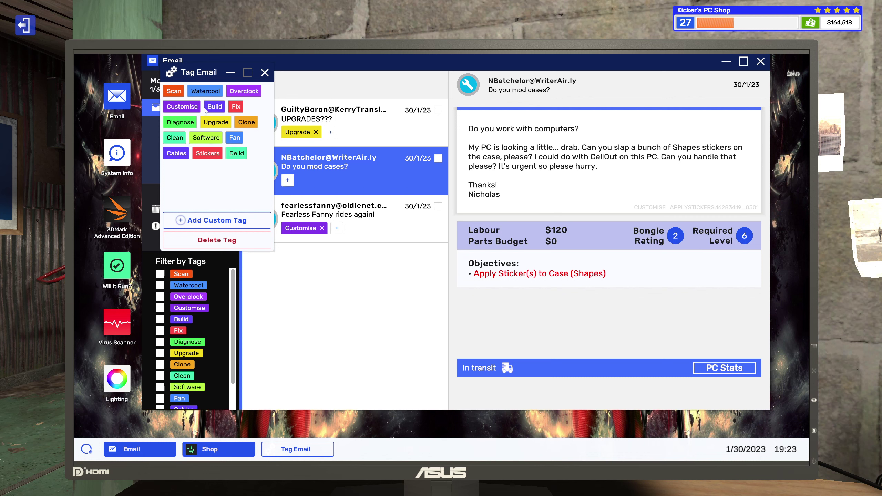
click(206, 155)
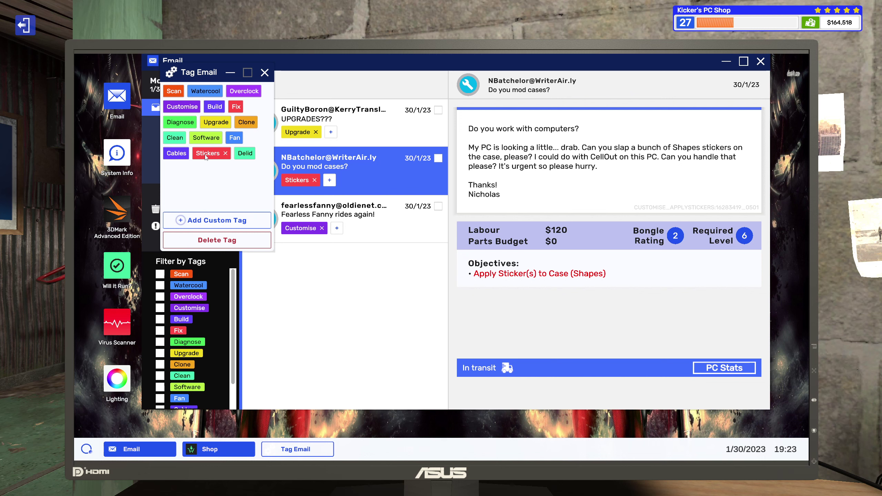
click(203, 138)
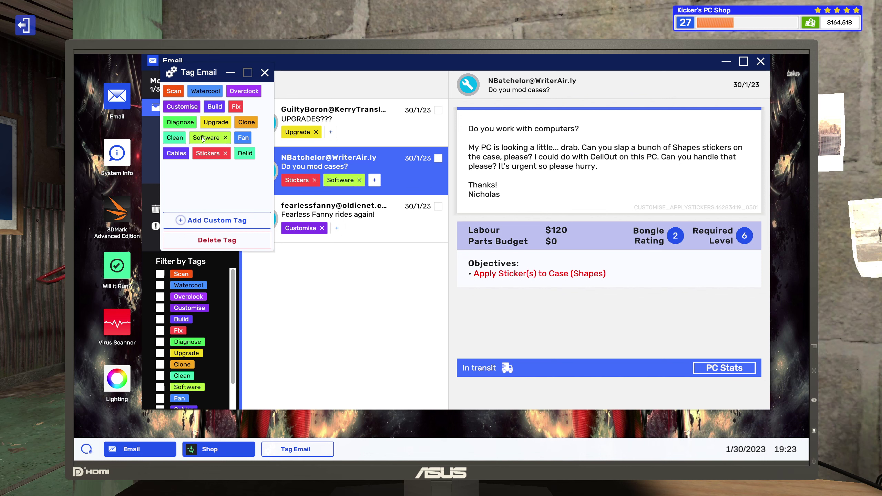
Close the tag popup and open GuiltyBoron's UPGRADES??? email requesting 32 GB RAM and four GPUs.
click(264, 73)
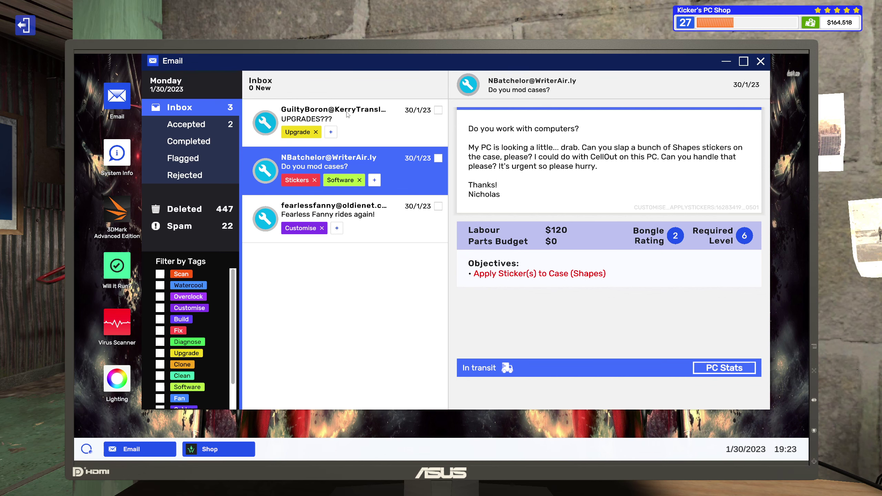
click(356, 119)
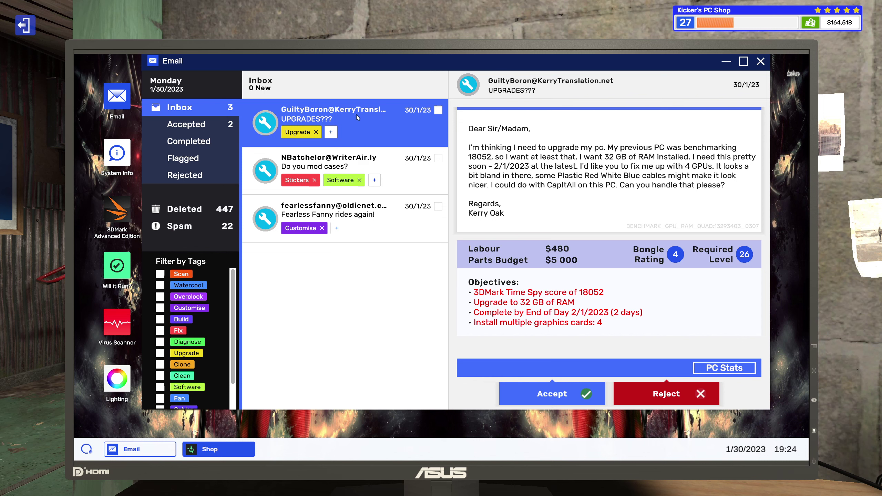
click(331, 132)
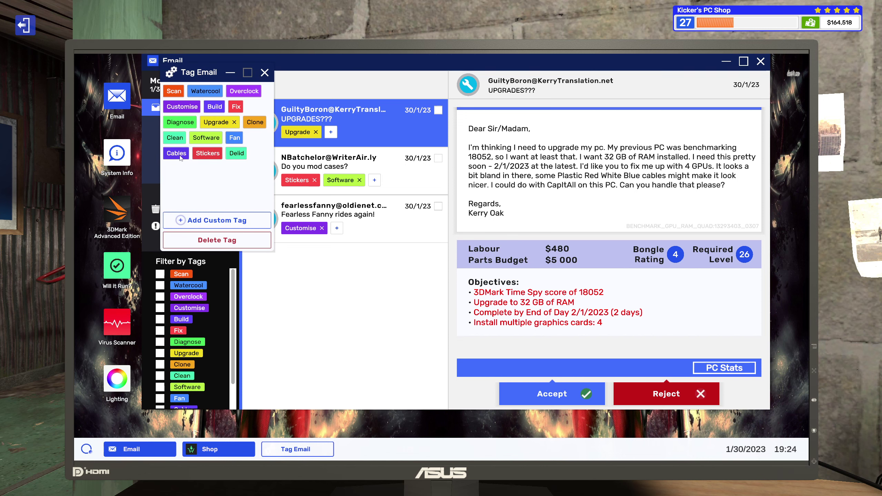
click(178, 154)
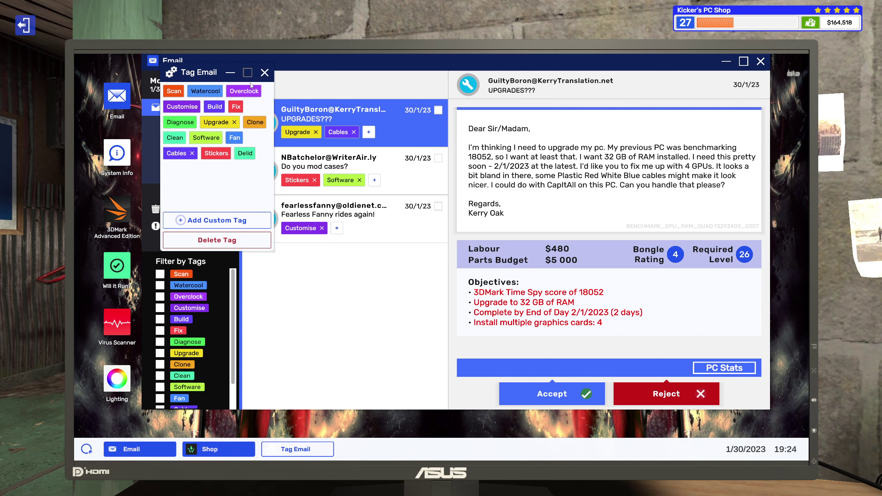
click(264, 73)
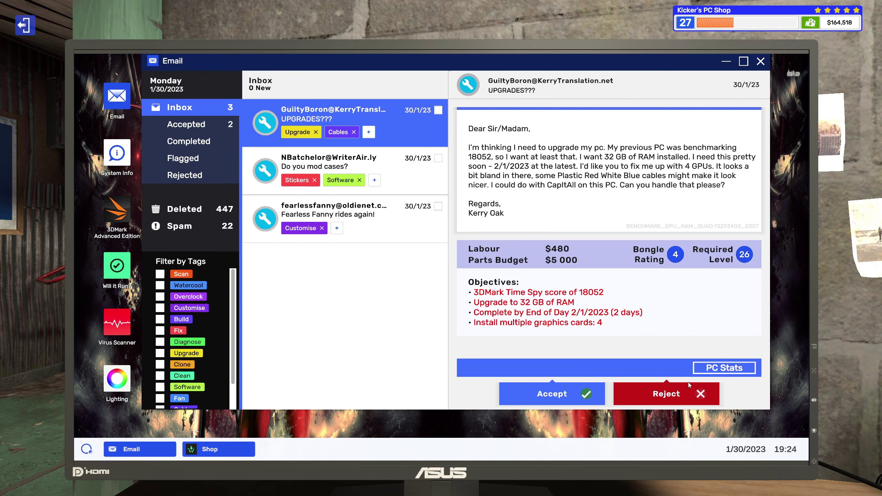
Accept the upgrade job and look up its GTX 1070 Founders Edition ($510) in the shop.
click(552, 393)
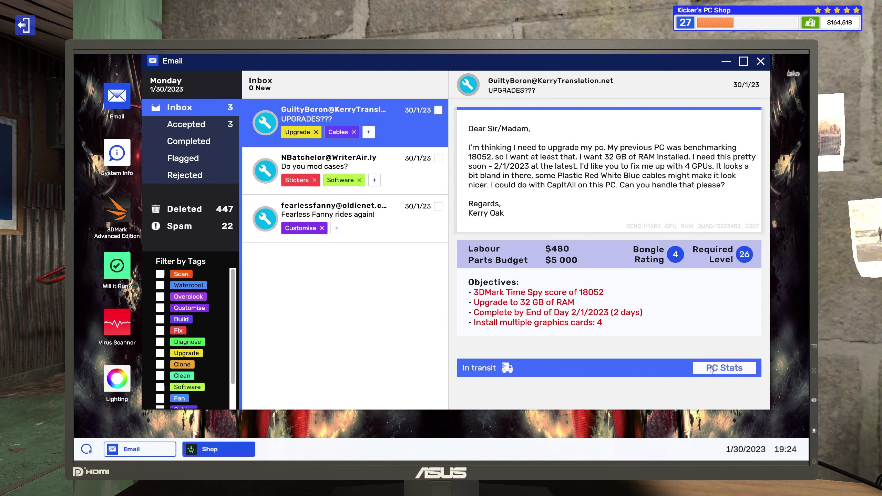
click(723, 367)
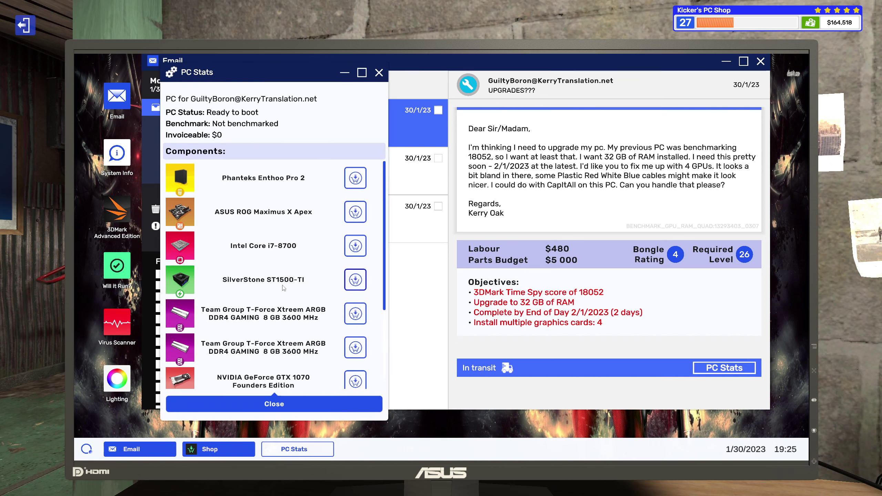
scroll(298, 297, down, 2)
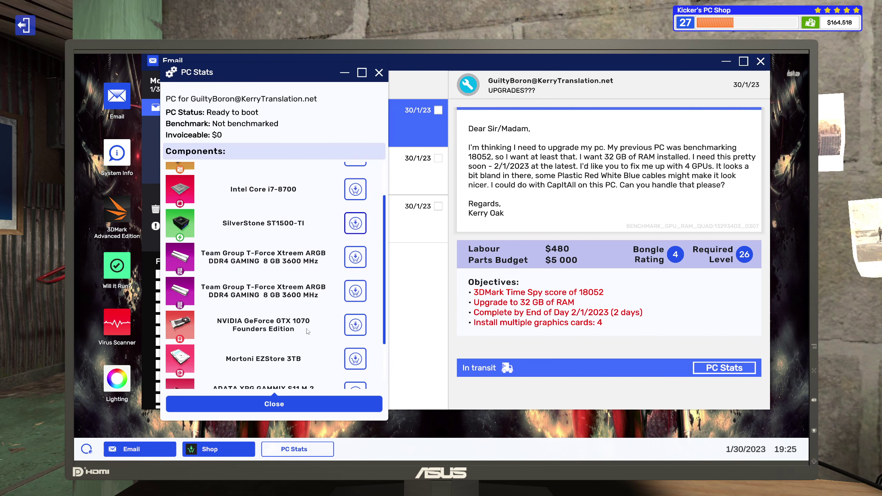
click(349, 330)
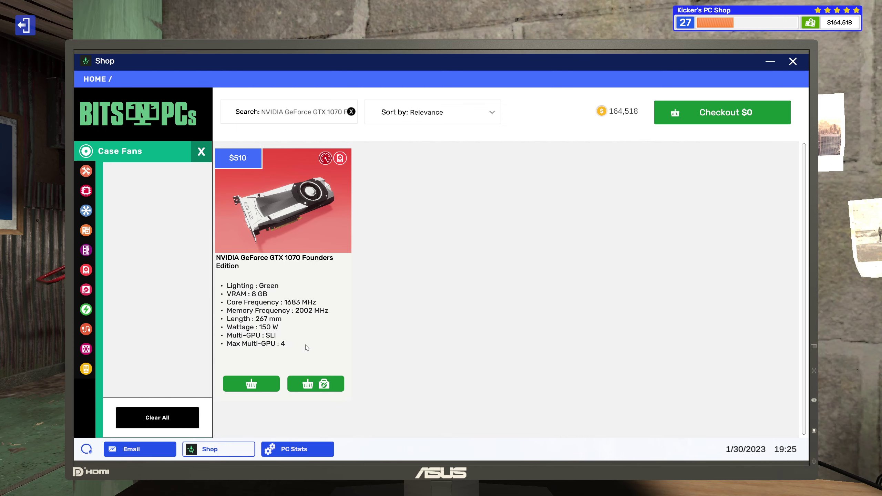
Add the GTX 1070 to the basket, assigned to the UPGRADES??? job.
click(307, 388)
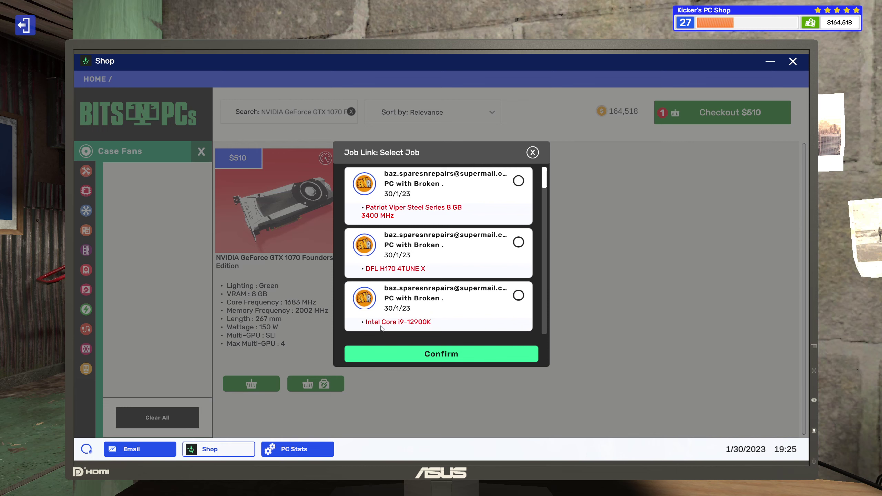
drag(544, 178, 547, 339)
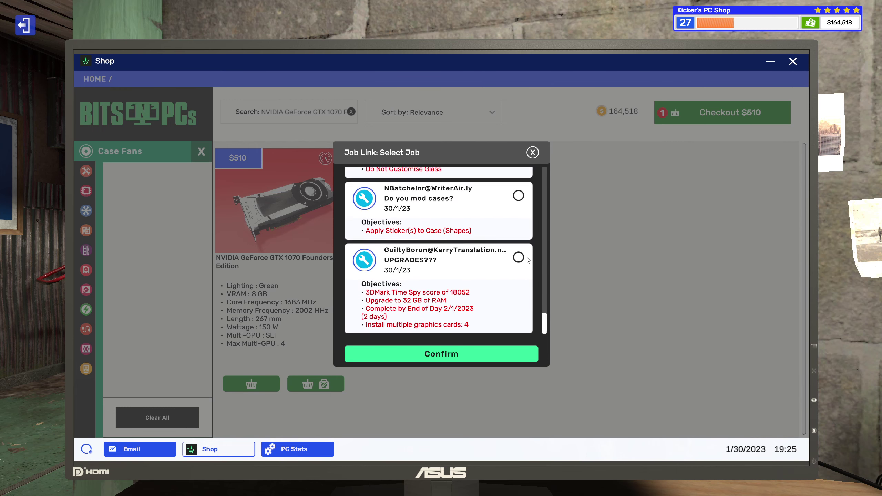
click(520, 258)
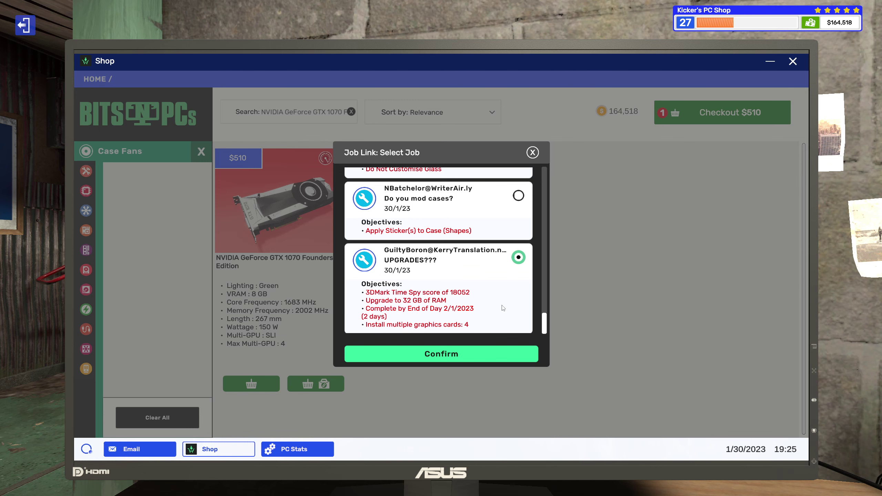
click(456, 356)
Set the basket's GTX 1070 quantity to 3 ($1,530) and bring the upgrade PC's stats forward.
click(676, 110)
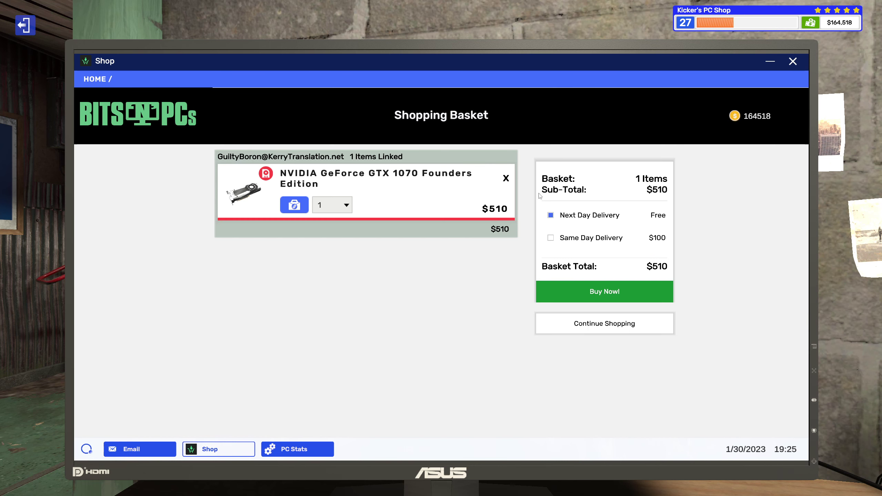
click(344, 205)
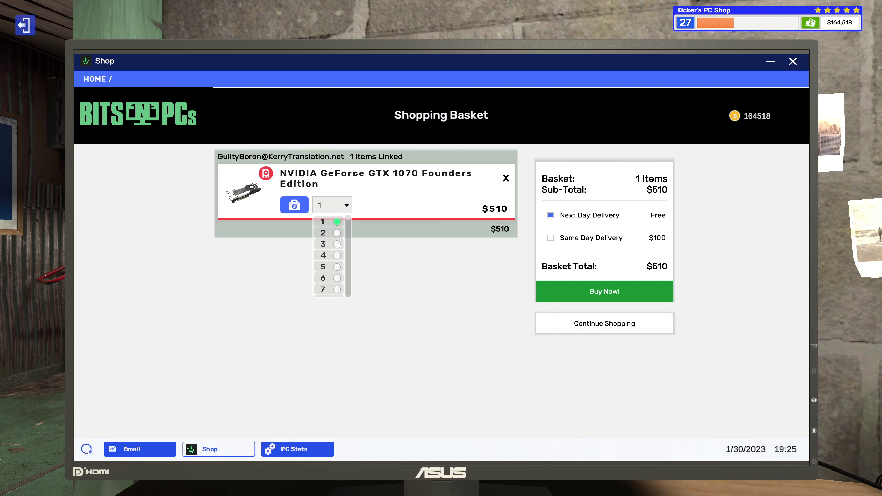
click(338, 244)
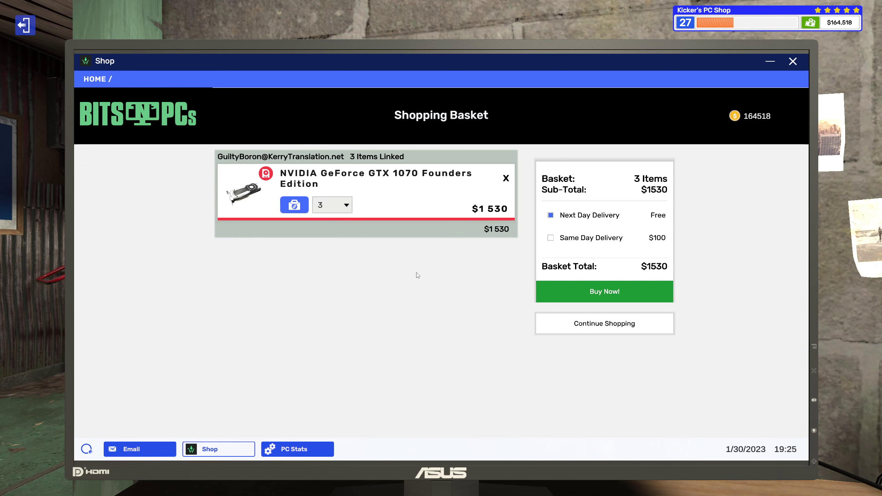
click(282, 449)
click(149, 450)
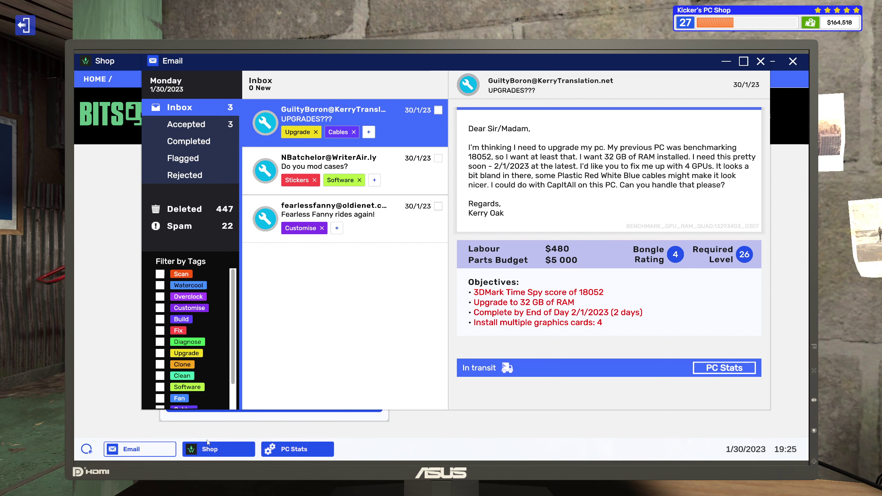
click(275, 450)
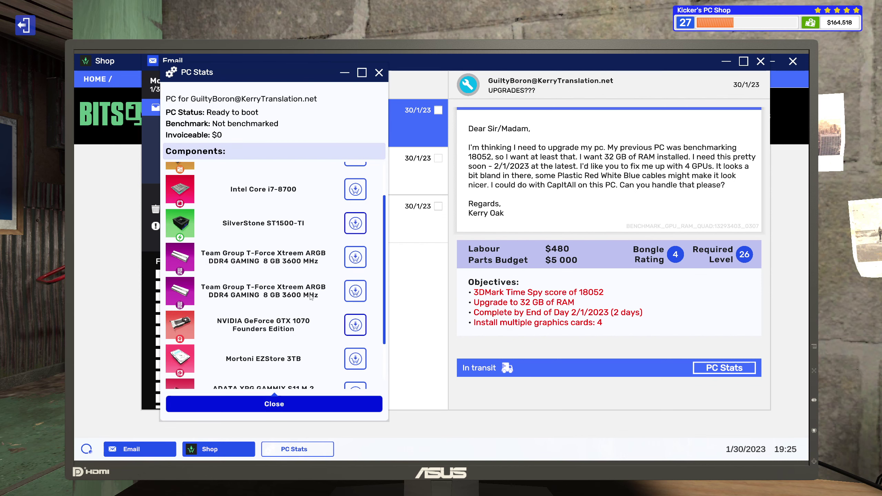
Add the T-Force Xtreem 8 GB 3600 MHz RAM to the basket, linked to the UPGRADES??? job.
click(355, 291)
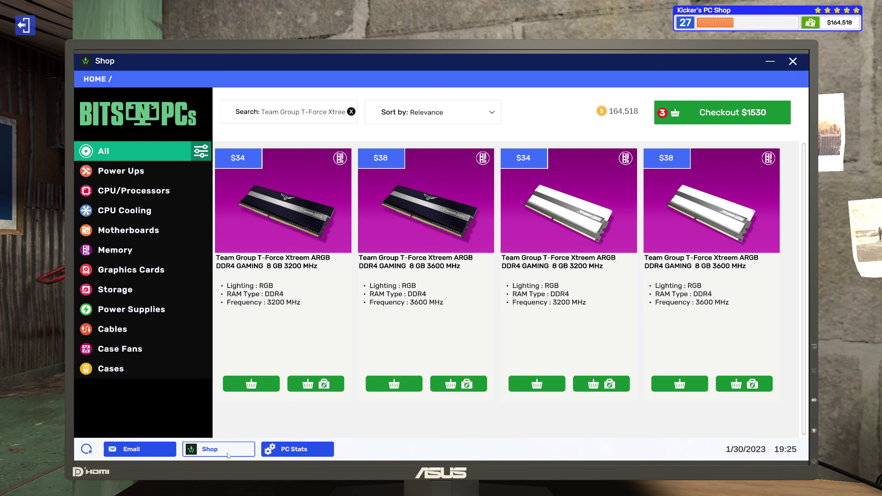
click(281, 453)
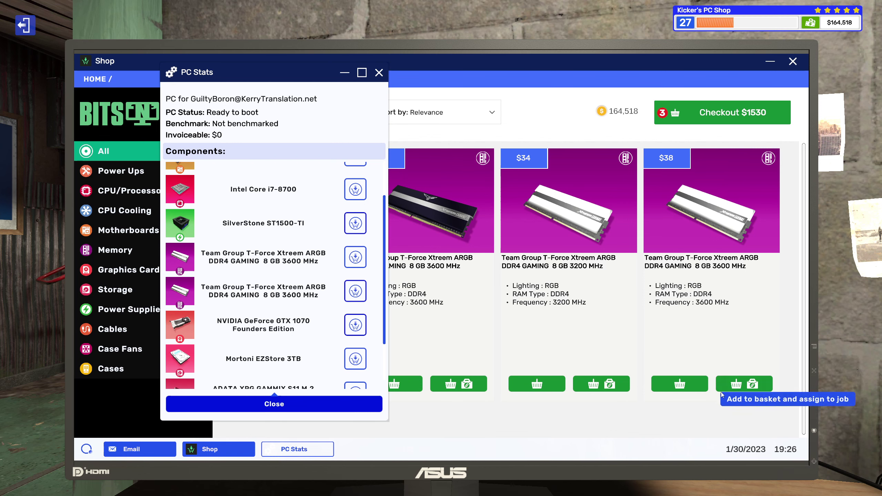
click(736, 383)
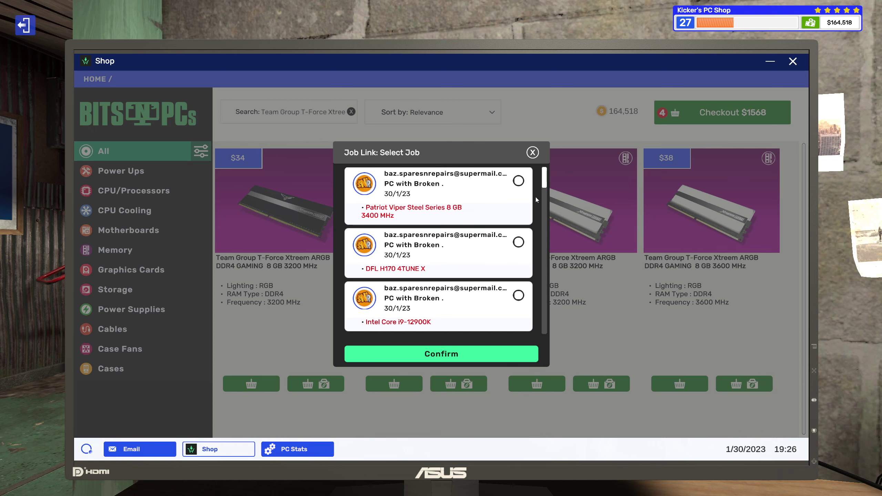
click(546, 311)
scroll(544, 317, down, 2)
click(518, 258)
click(498, 354)
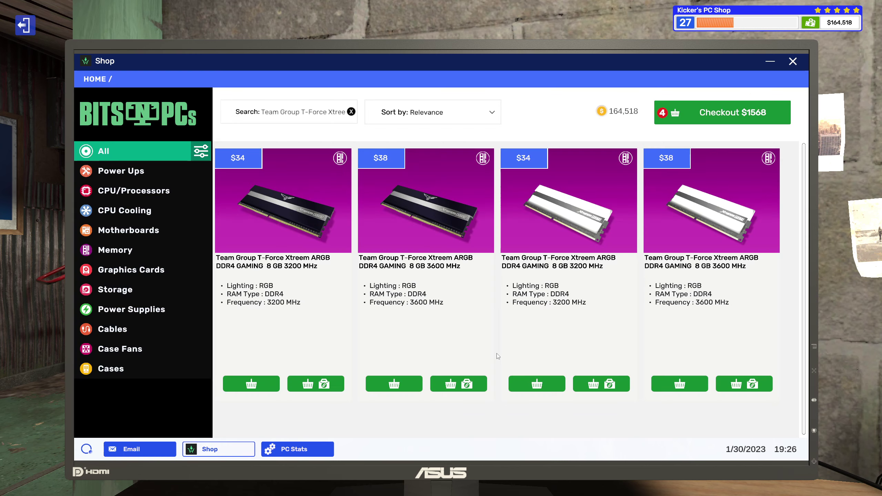
Set the basket's RAM quantity to 2, totalling $1606, and return to the email.
click(691, 112)
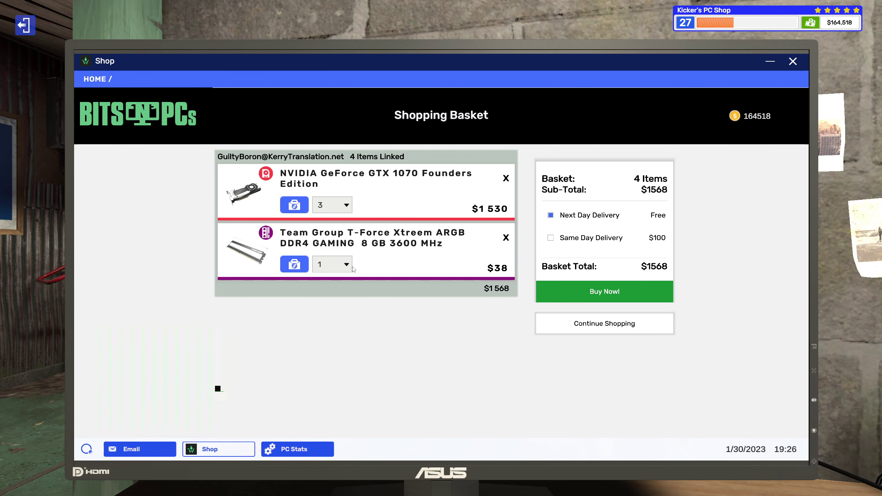
click(332, 265)
click(332, 292)
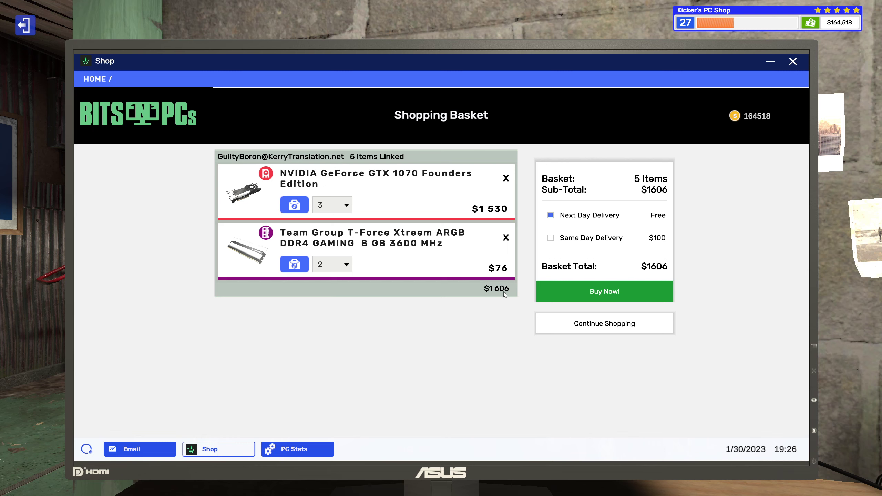
click(147, 449)
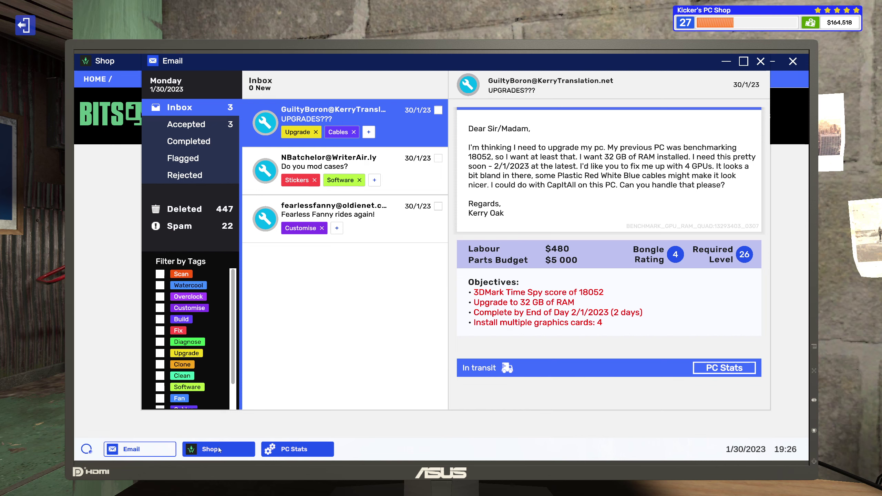
Review the PC Stats components, then close it and hide the email to reveal the basket.
click(275, 452)
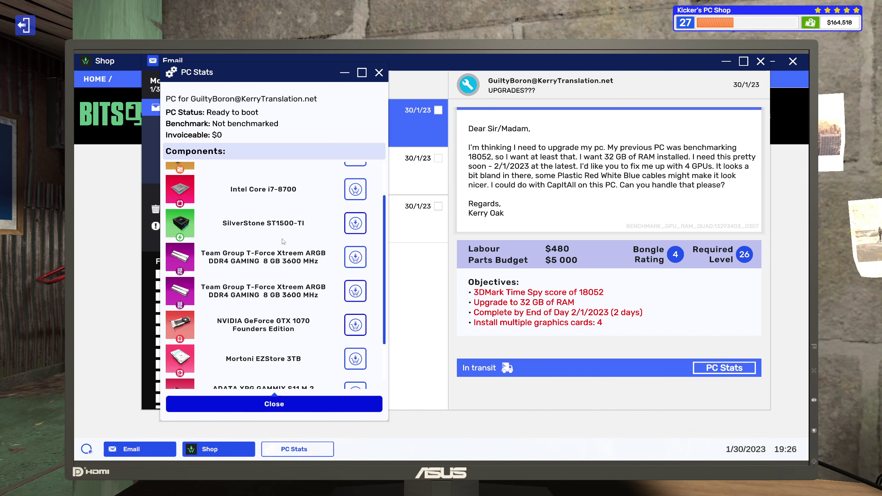
scroll(276, 238, down, 1)
scroll(272, 236, down, 1)
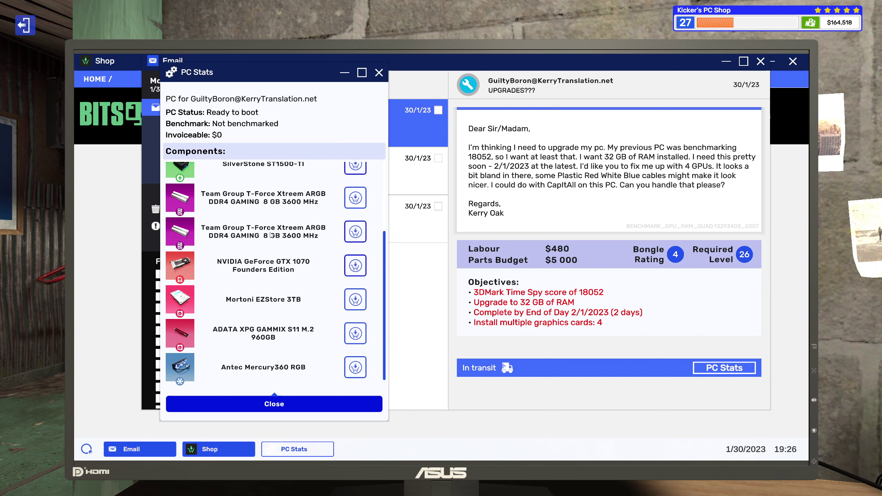
scroll(271, 235, up, 3)
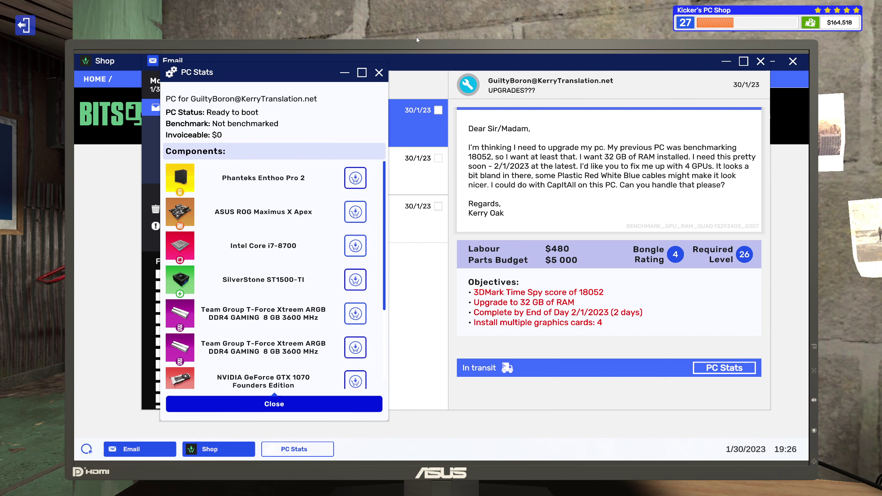
click(379, 73)
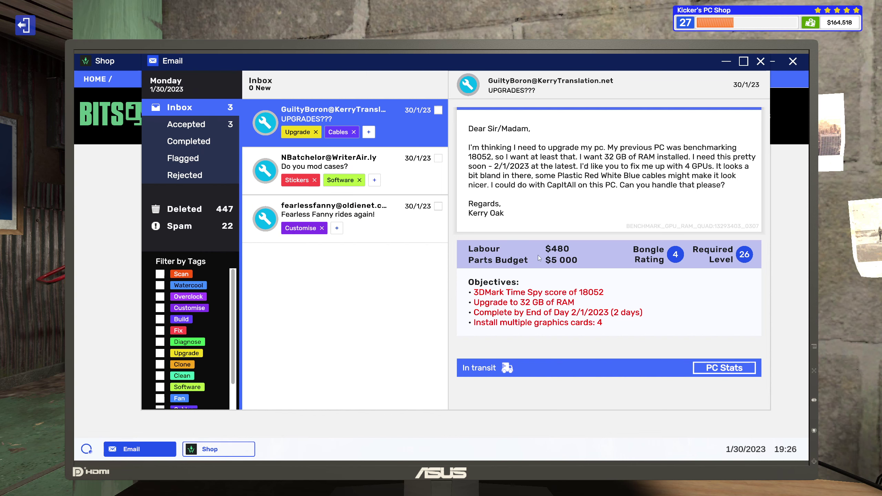
click(726, 61)
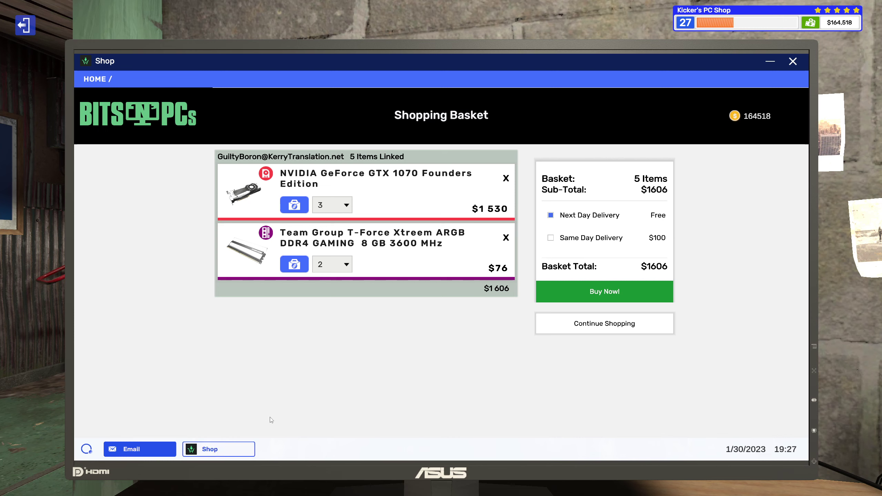
Show only graphics cards filtered to Max Multi-GPU 4.
click(604, 329)
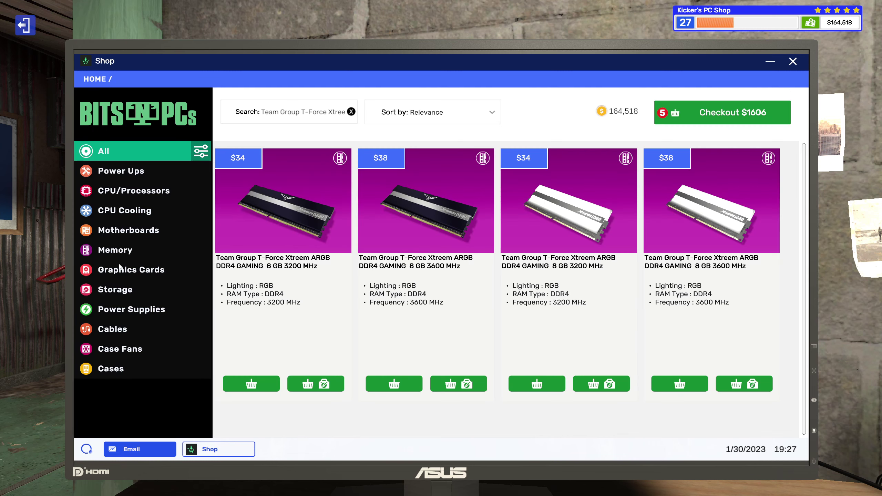
click(131, 272)
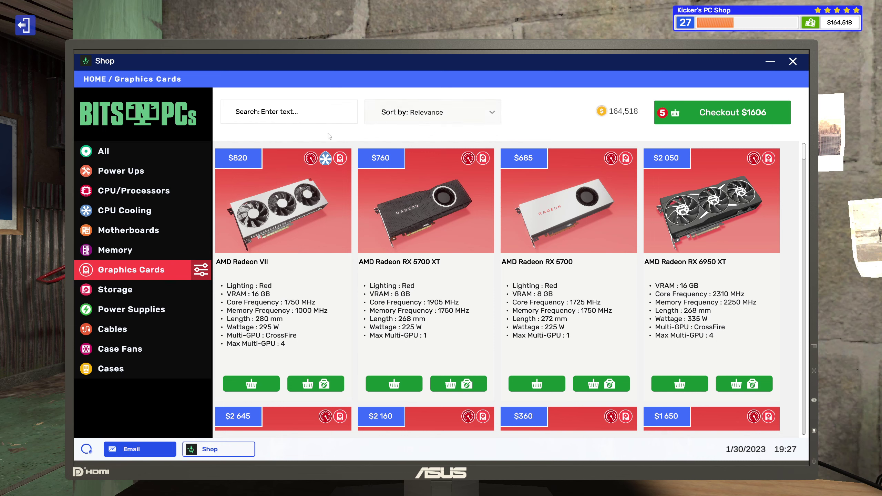
click(201, 272)
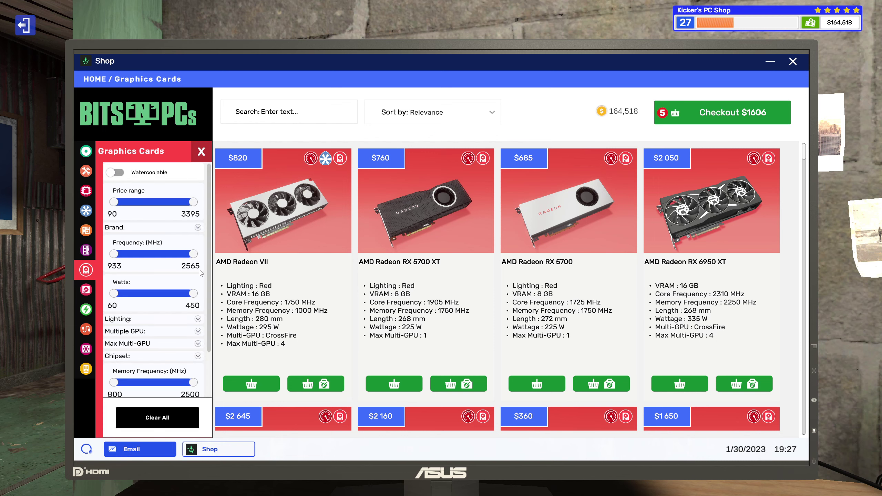
click(198, 344)
scroll(197, 343, down, 1)
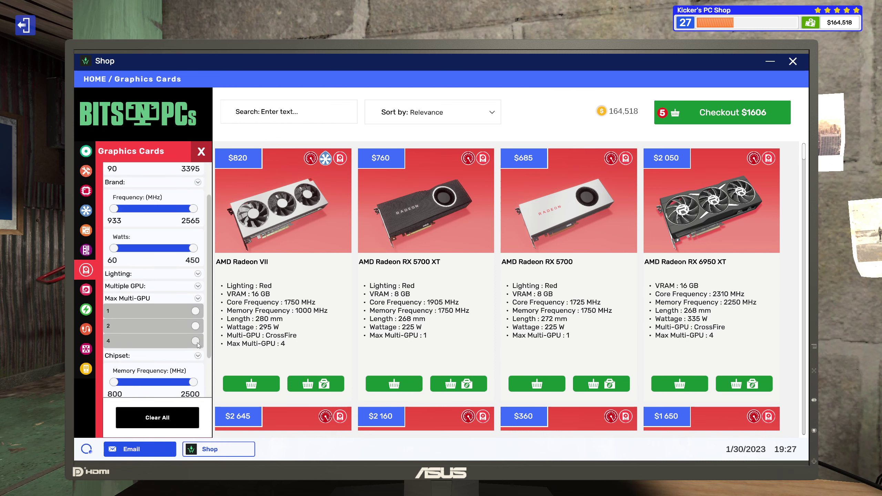
click(196, 341)
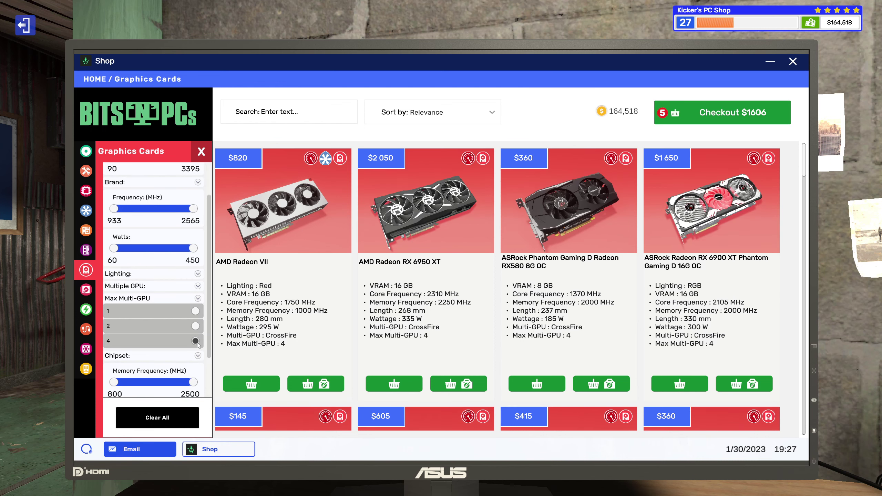
Sort the graphics cards by price, most expensive first.
click(427, 112)
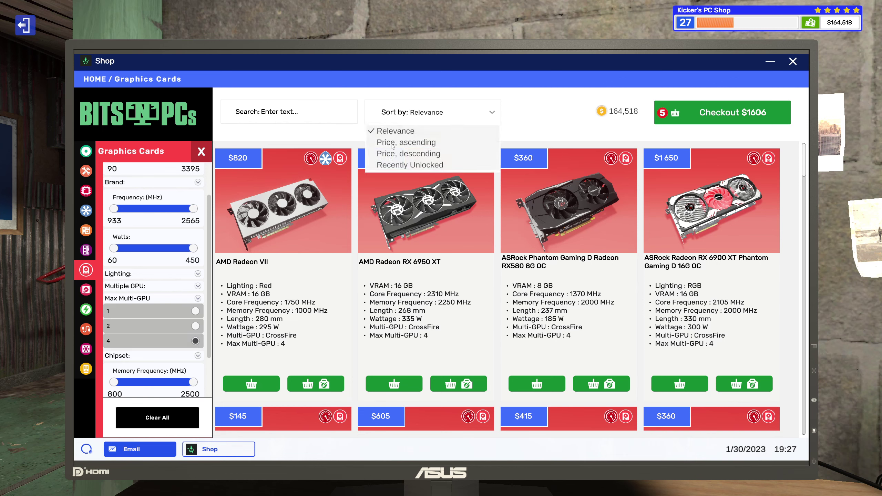
click(392, 143)
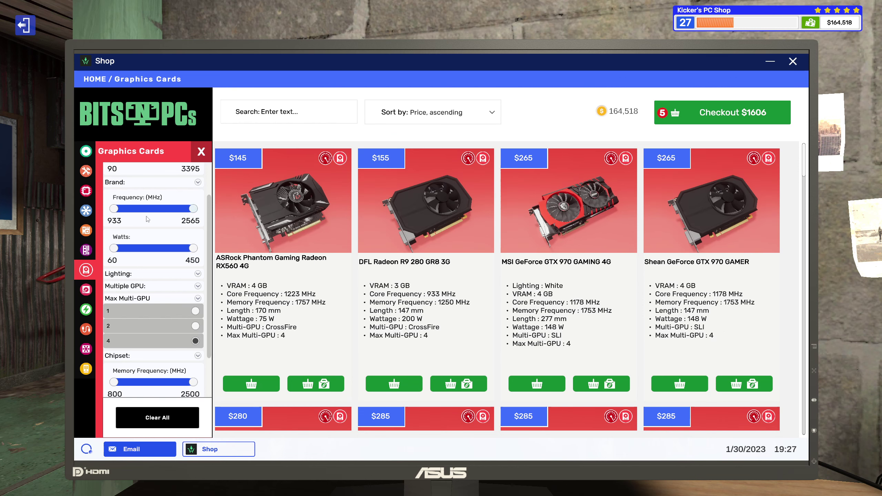
click(408, 112)
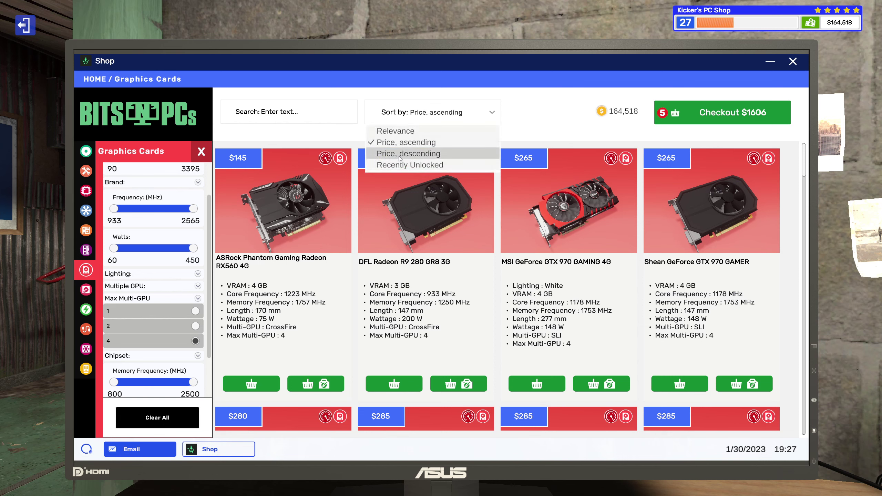
click(403, 154)
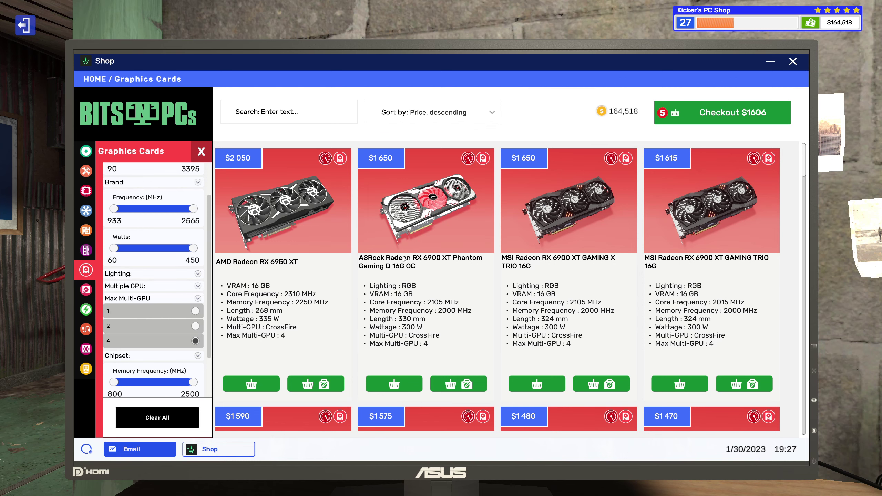
scroll(403, 259, down, 3)
scroll(403, 259, down, 2)
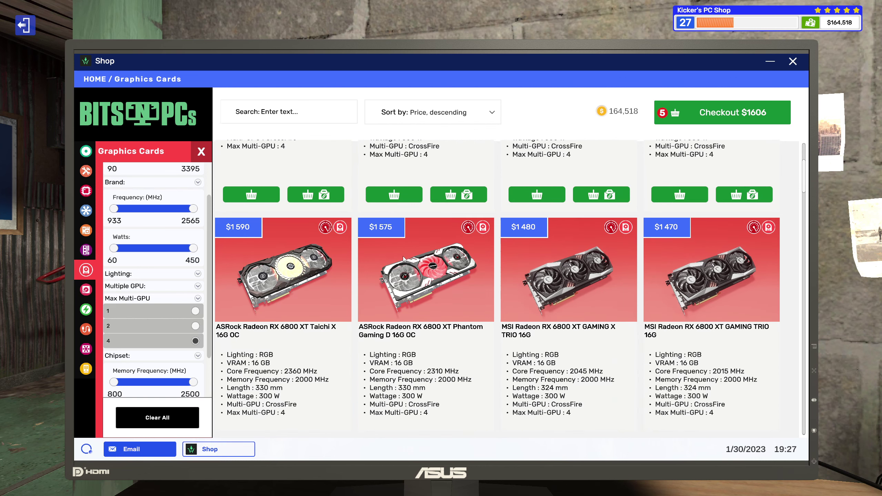
scroll(404, 259, down, 7)
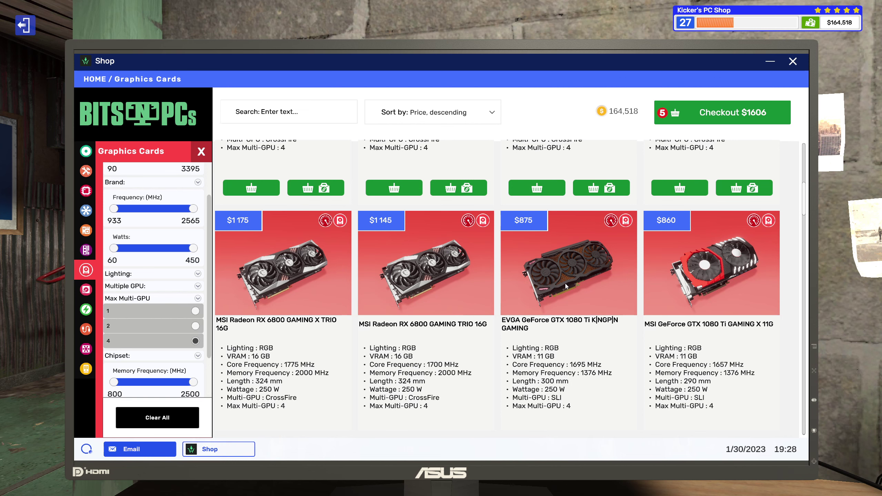
scroll(566, 284, down, 3)
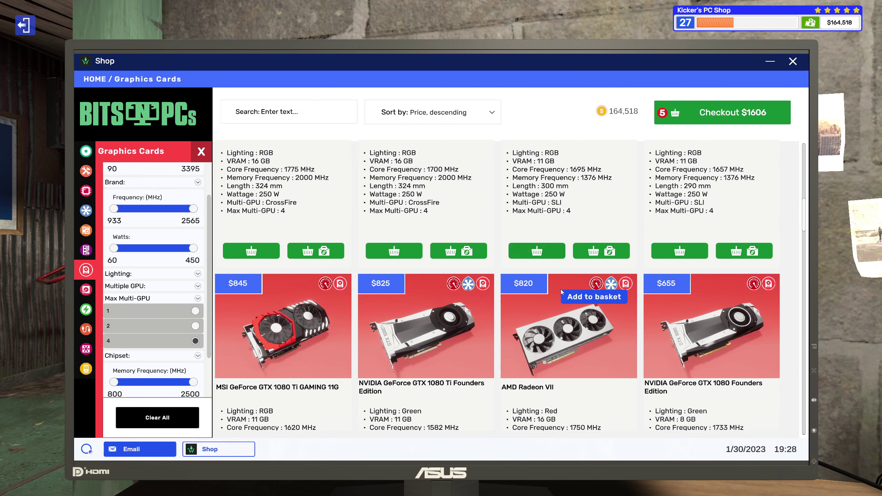
scroll(561, 291, down, 1)
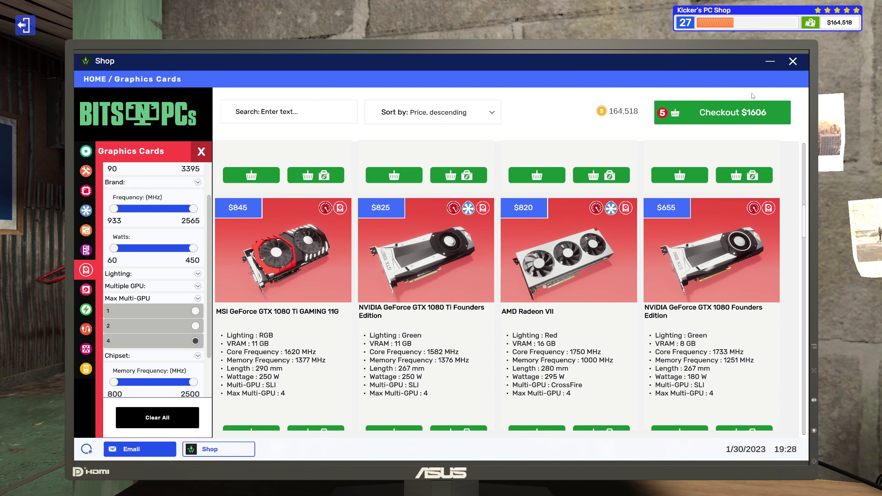
Buy the $1606 basket order, minimise the Shop and leave the computer.
click(735, 120)
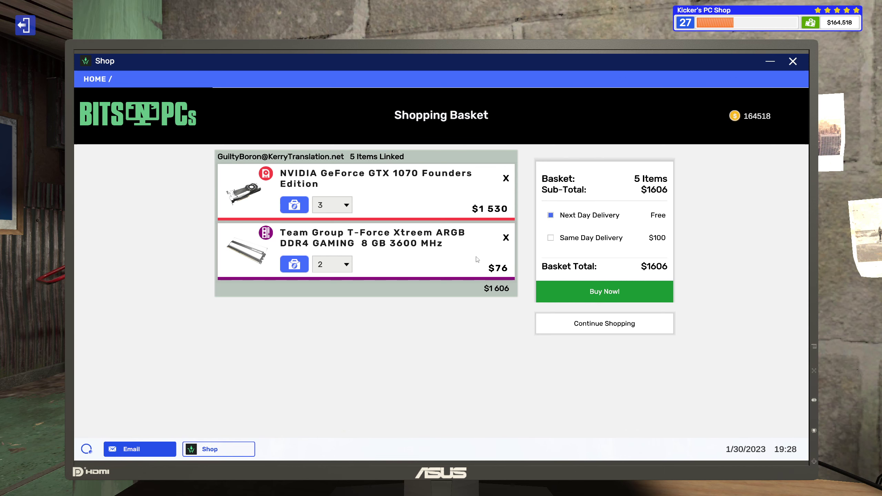
click(599, 292)
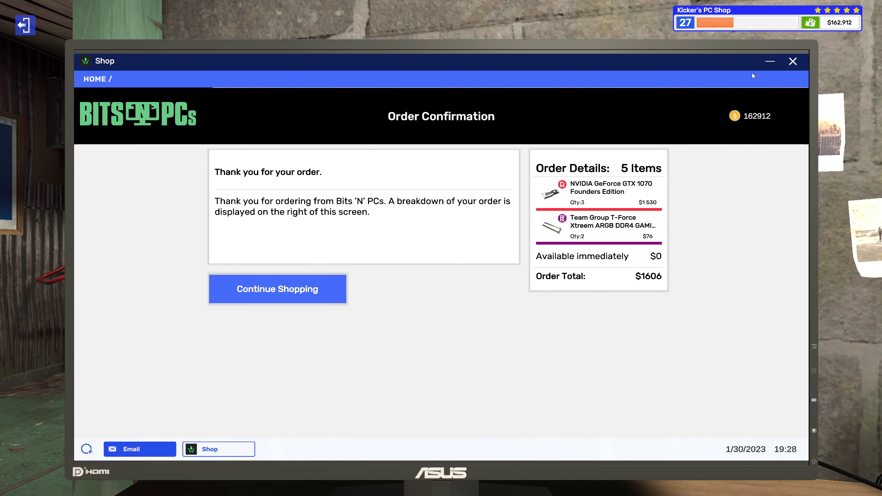
click(770, 63)
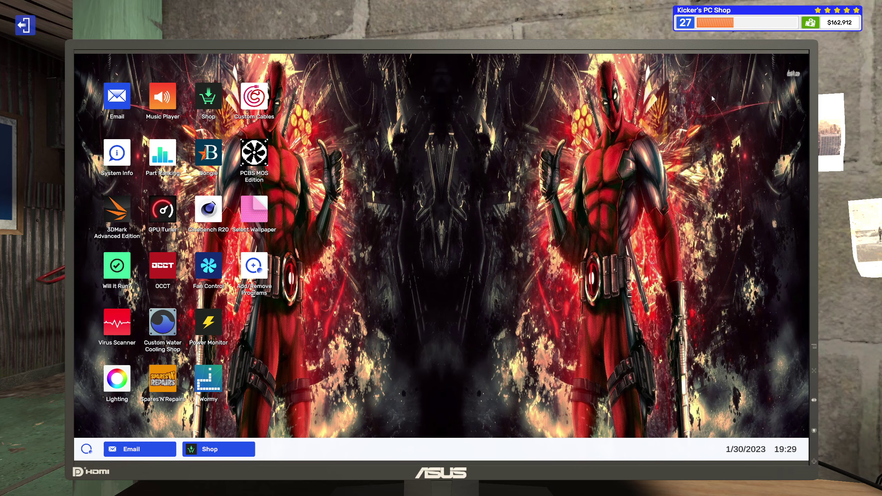
key(Escape)
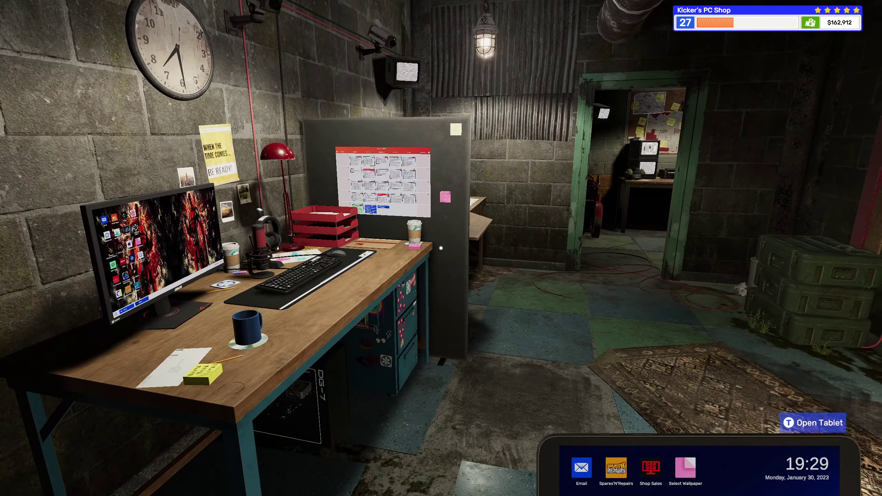
Walk to the corridor box, pick up the broken-PSU PC and carry it to the workbench room.
key(w)
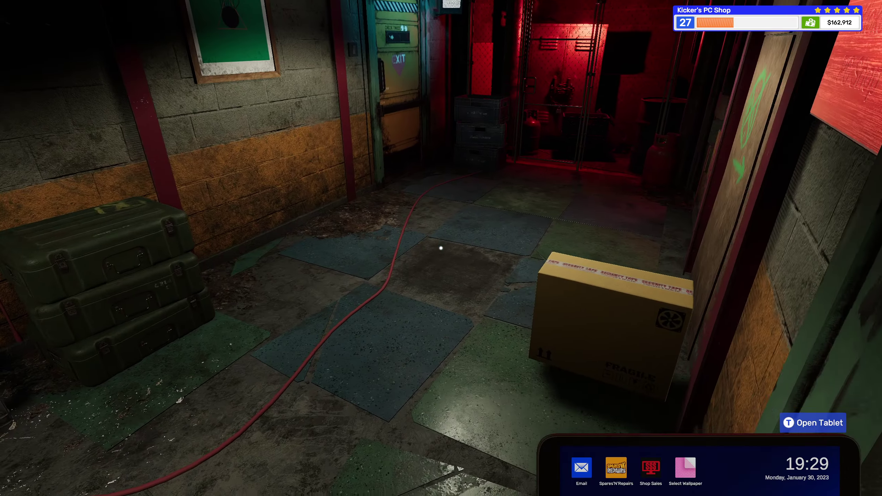
key(w)
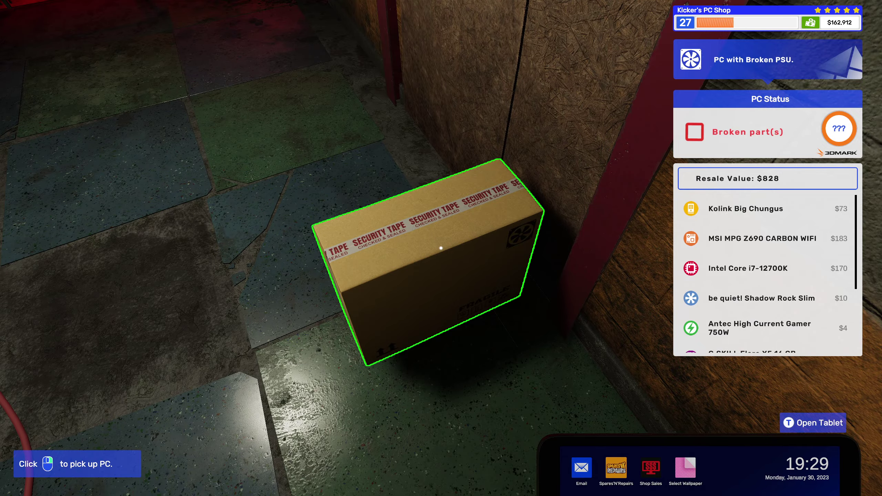
click(441, 248)
key(w)
key(w)
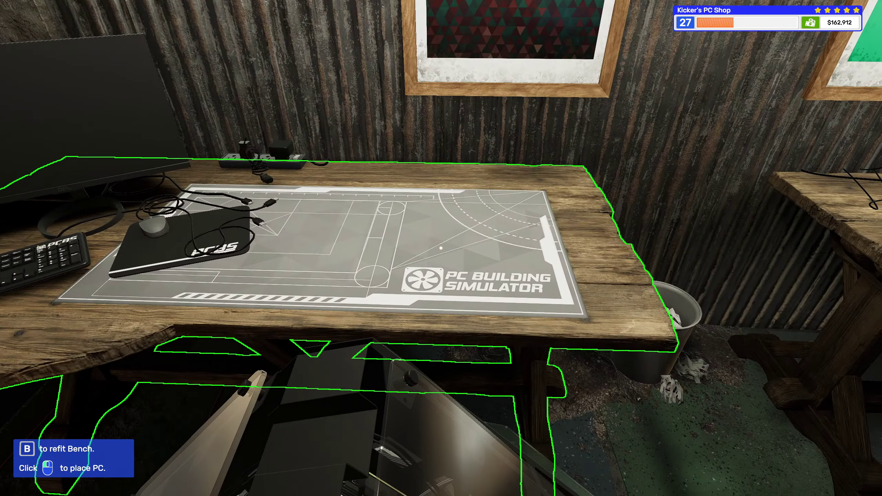
Place the PC on the workbench and remove its glass side panel.
click(441, 248)
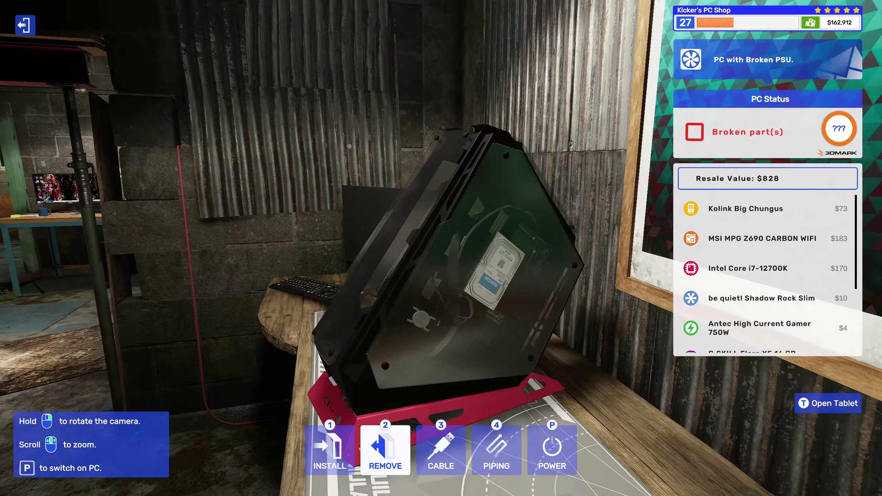
drag(441, 248, 289, 248)
drag(441, 248, 289, 248)
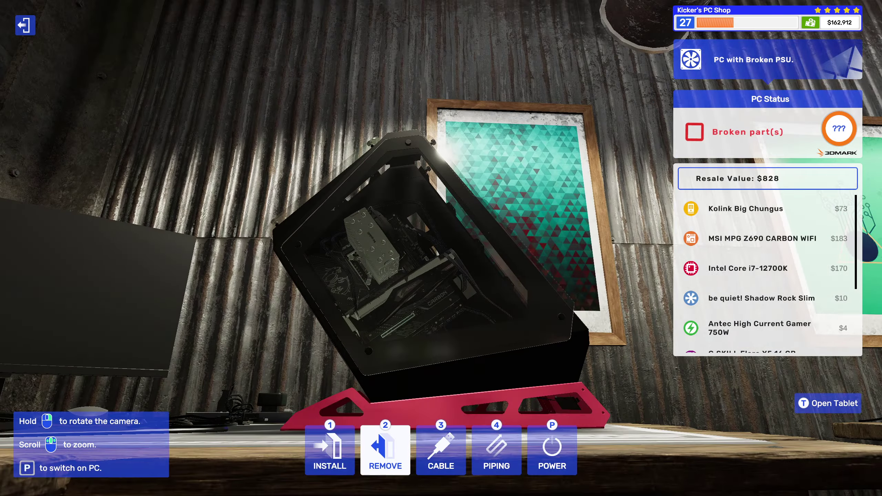
drag(441, 248, 290, 248)
click(406, 367)
click(401, 384)
drag(379, 354, 425, 350)
Unplug the motherboard, power supply and hard drive cables.
click(449, 333)
click(448, 334)
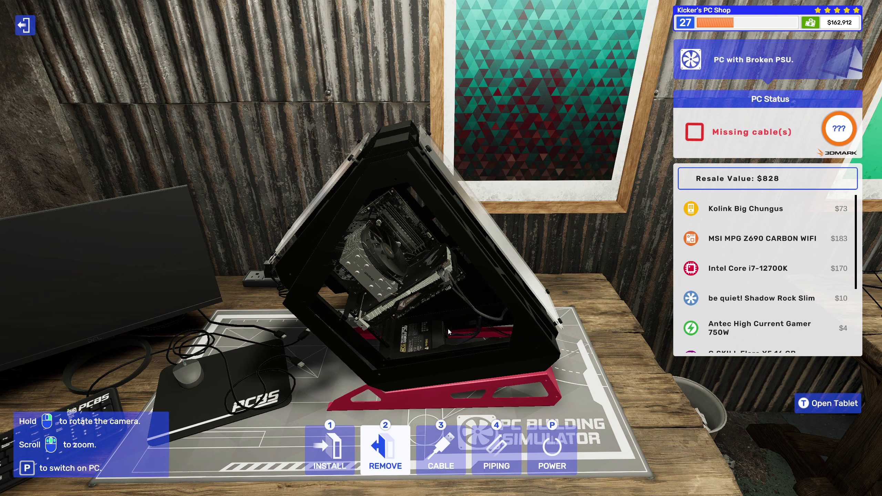
click(449, 334)
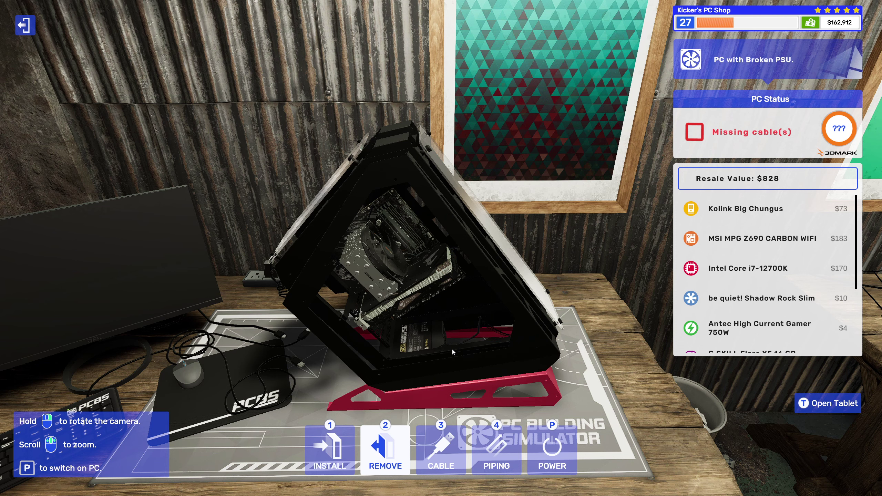
click(453, 345)
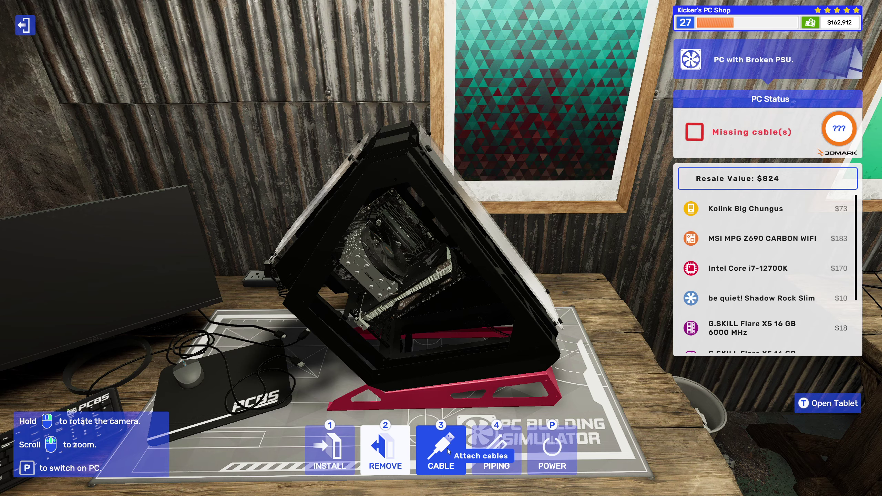
scroll(456, 343, up, 5)
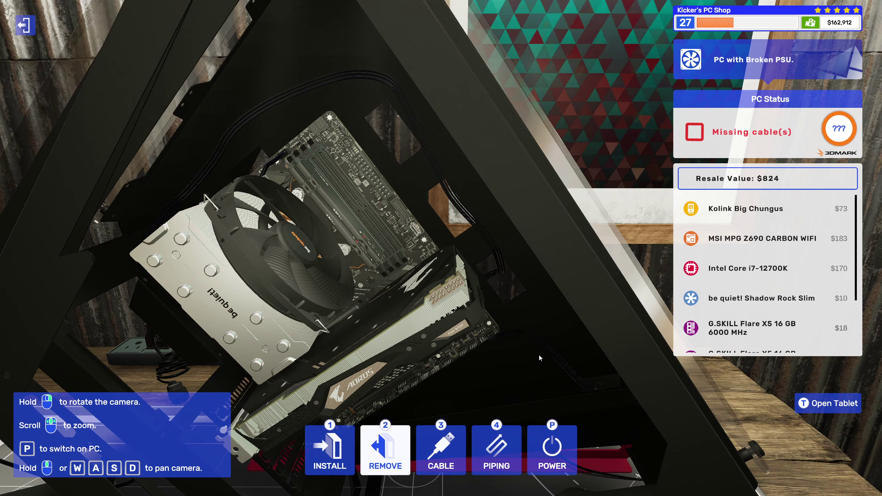
scroll(538, 353, down, 5)
Take a red custom cable set from the Cables inventory, then list the power supplies.
click(441, 451)
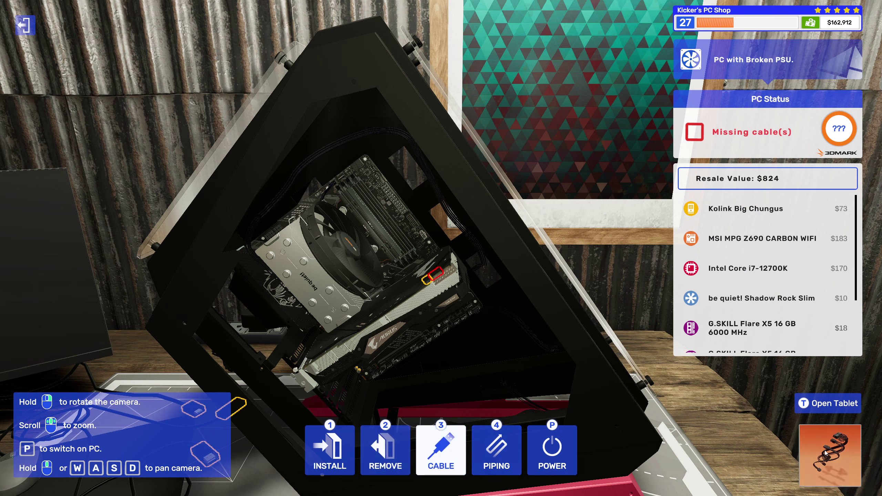
click(827, 455)
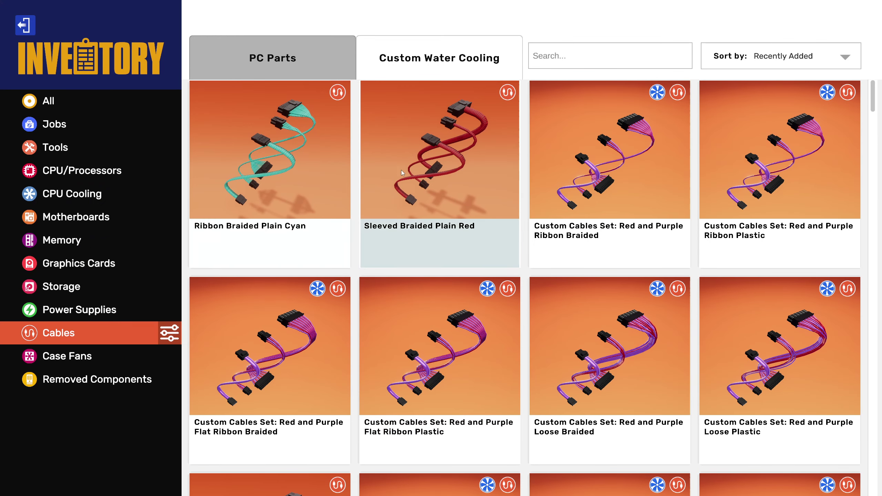
click(170, 333)
click(61, 124)
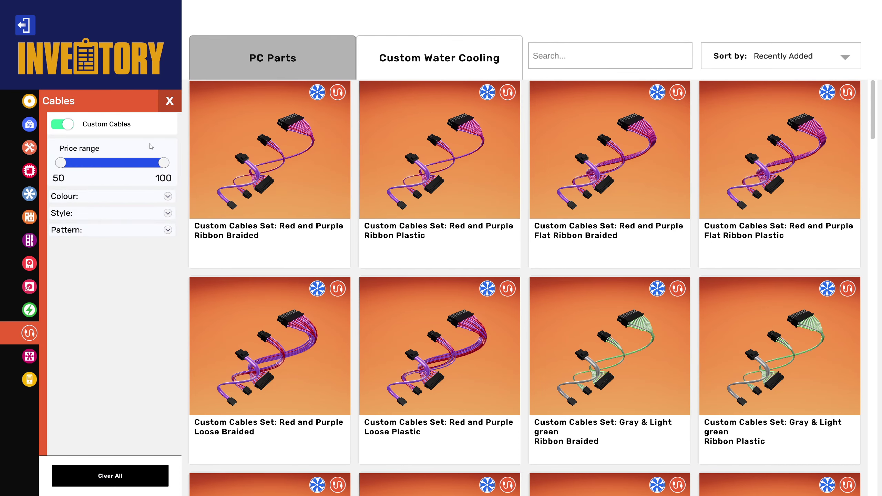
scroll(393, 264, down, 1)
scroll(394, 264, down, 2)
scroll(394, 258, down, 2)
scroll(394, 255, down, 2)
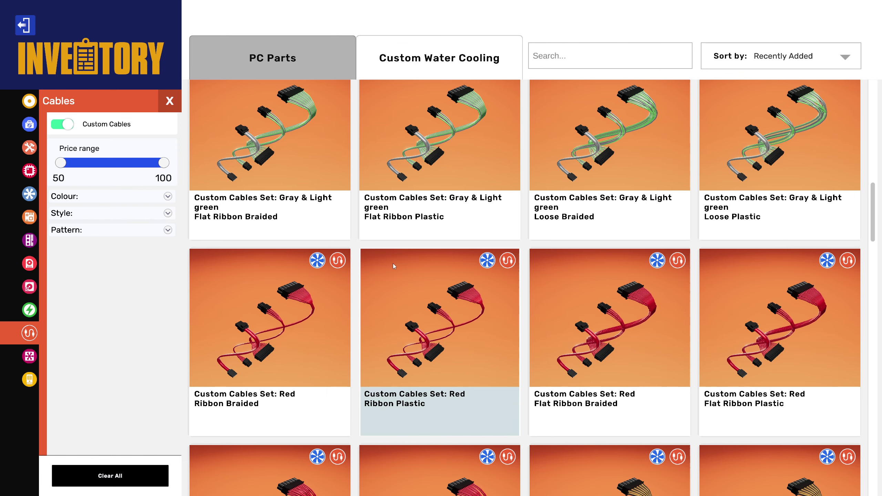
click(317, 338)
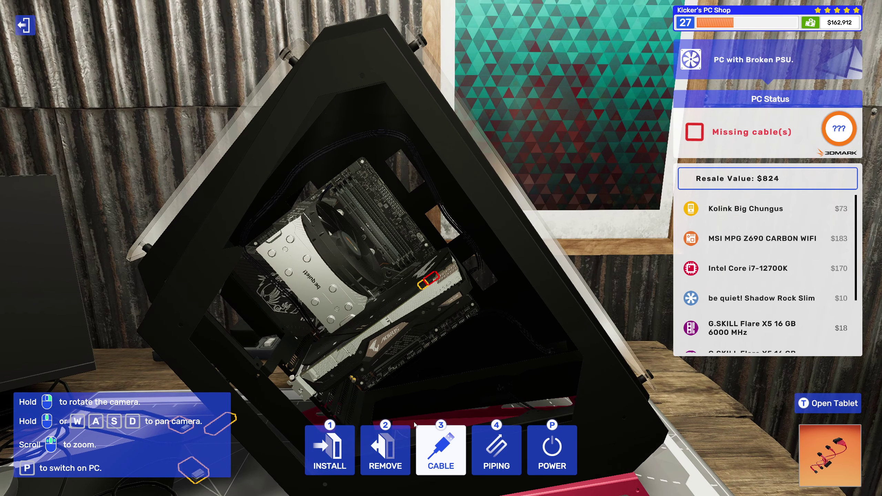
click(338, 458)
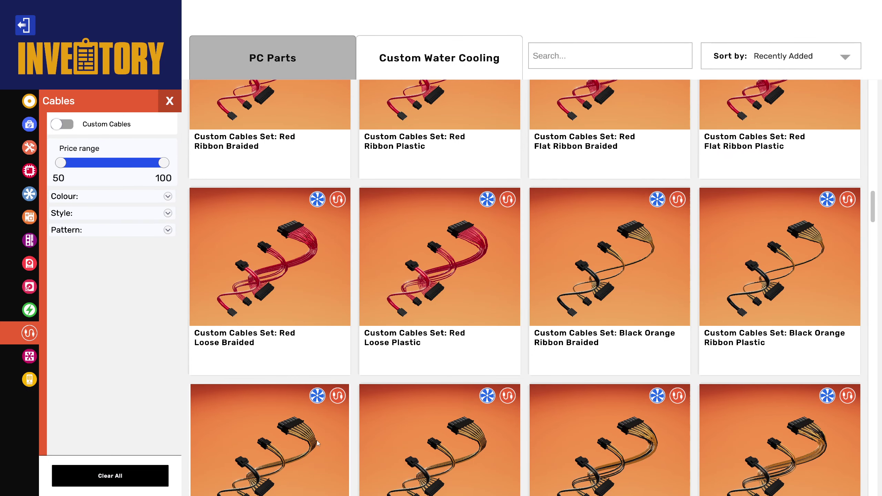
click(29, 310)
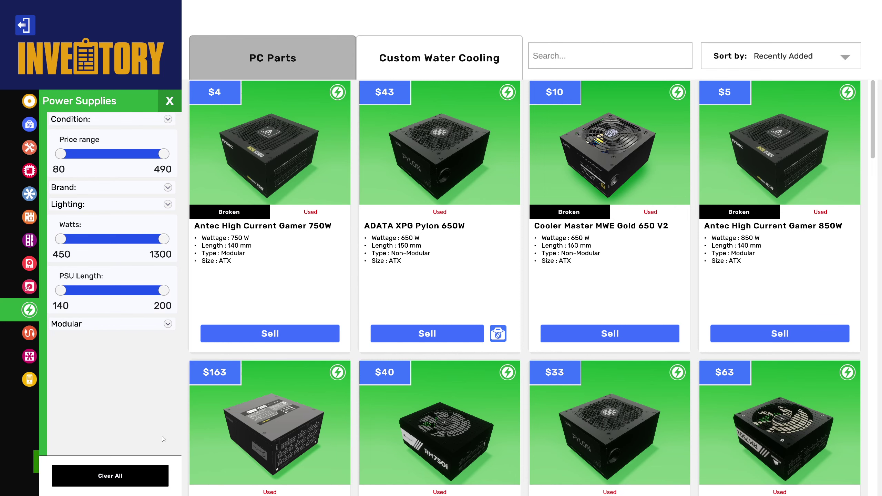
scroll(303, 355, down, 1)
scroll(321, 351, down, 2)
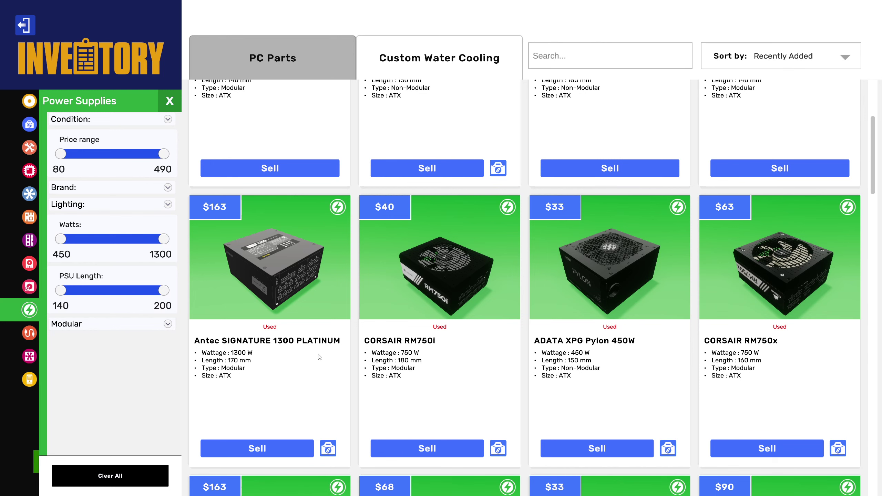
scroll(318, 356, down, 2)
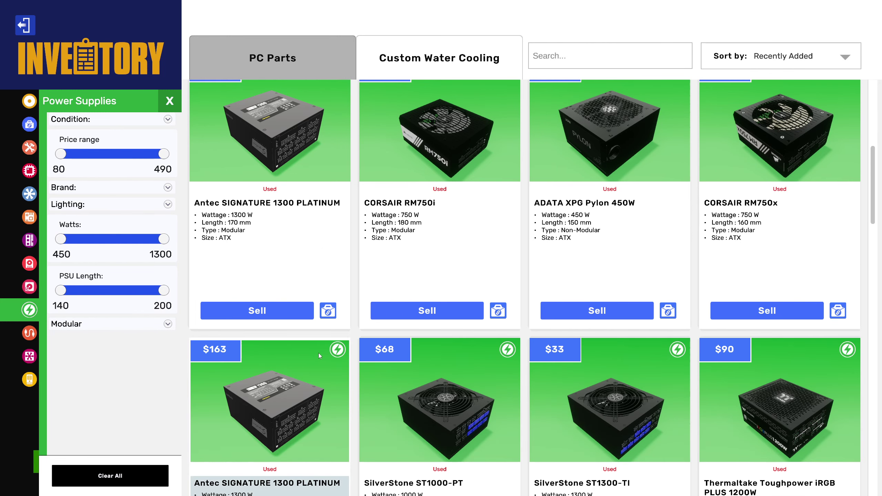
scroll(318, 353, down, 2)
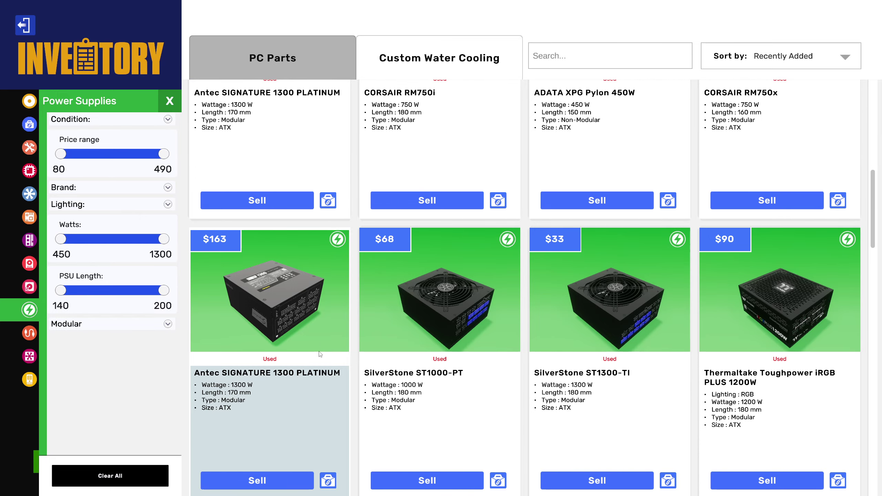
scroll(319, 354, down, 2)
scroll(321, 352, down, 2)
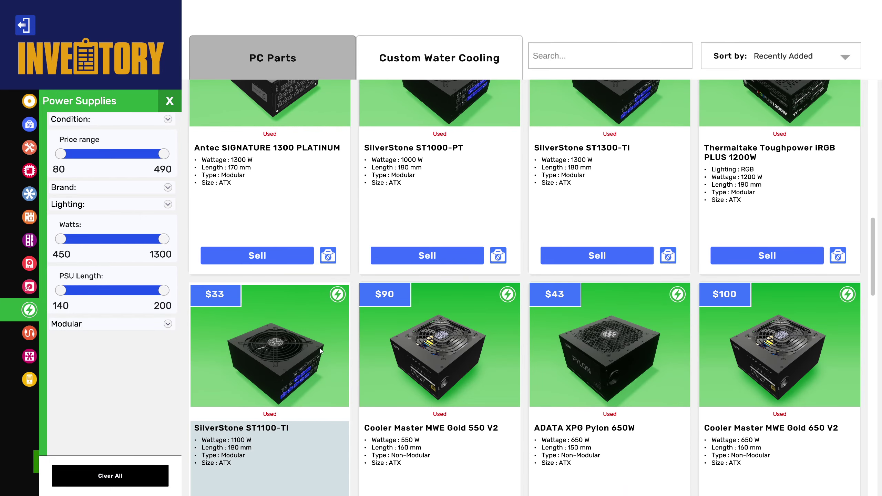
scroll(320, 349, down, 2)
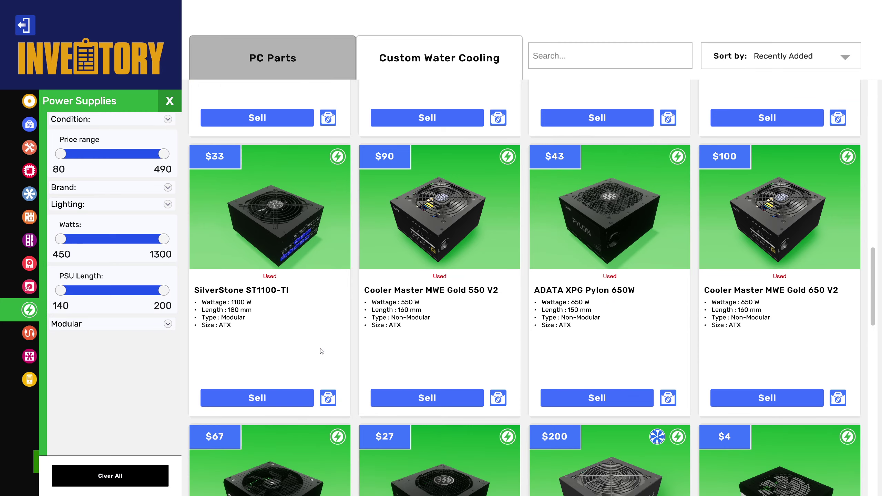
scroll(321, 351, down, 1)
scroll(320, 350, down, 2)
scroll(320, 348, up, 3)
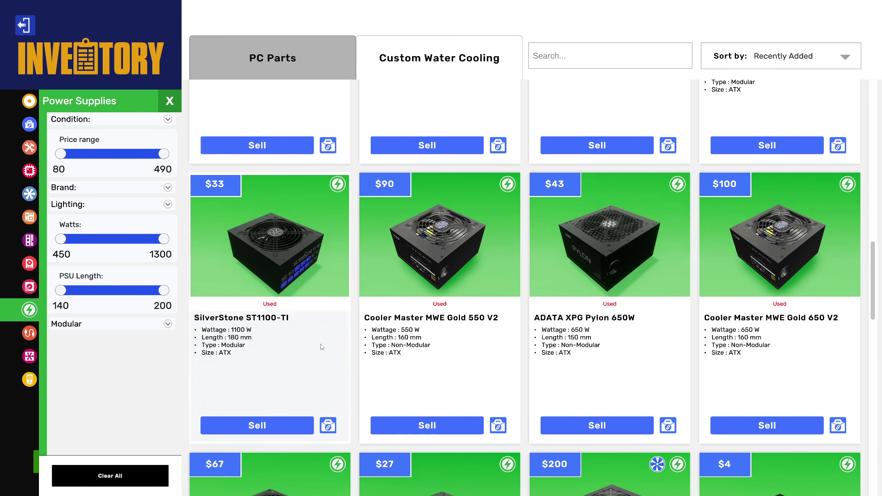
scroll(320, 344, up, 3)
scroll(321, 342, up, 2)
scroll(322, 334, up, 2)
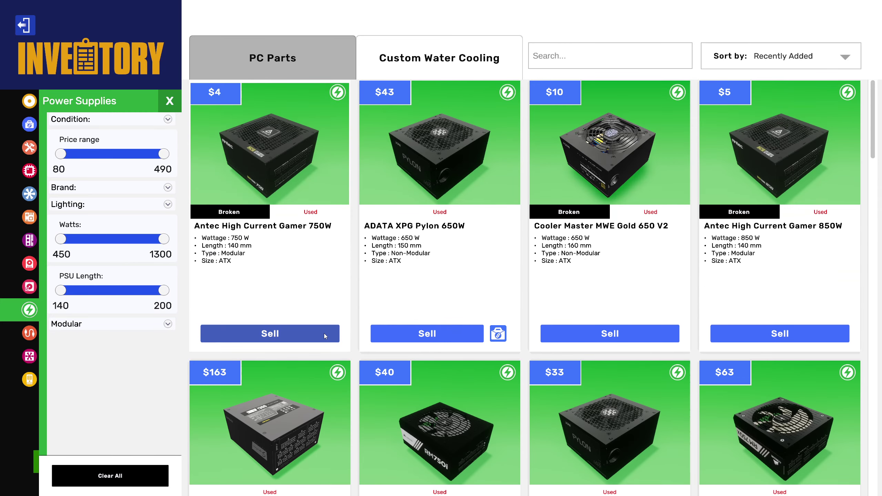
scroll(324, 333, down, 3)
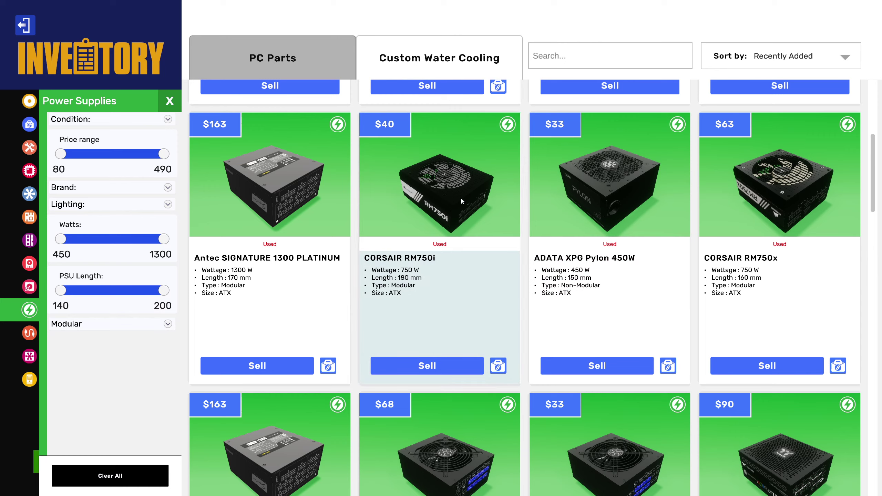
Install the CORSAIR RM750i power supply and connect its missing power cable.
key(Escape)
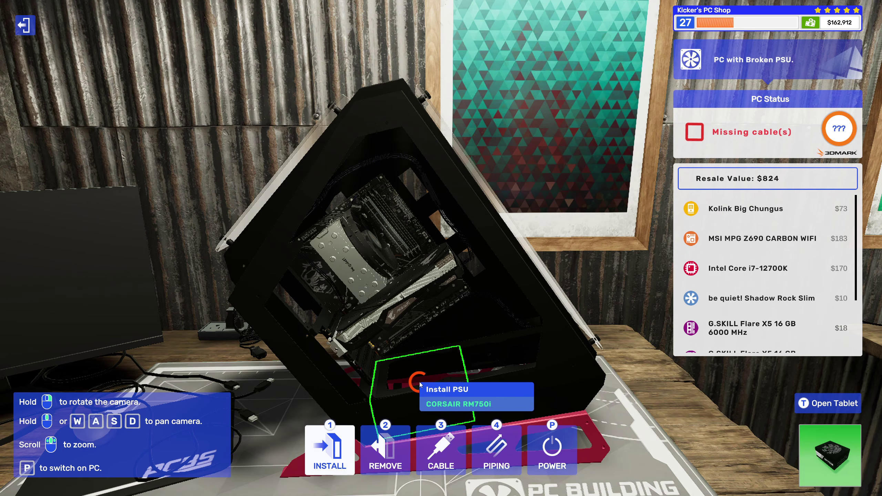
click(420, 381)
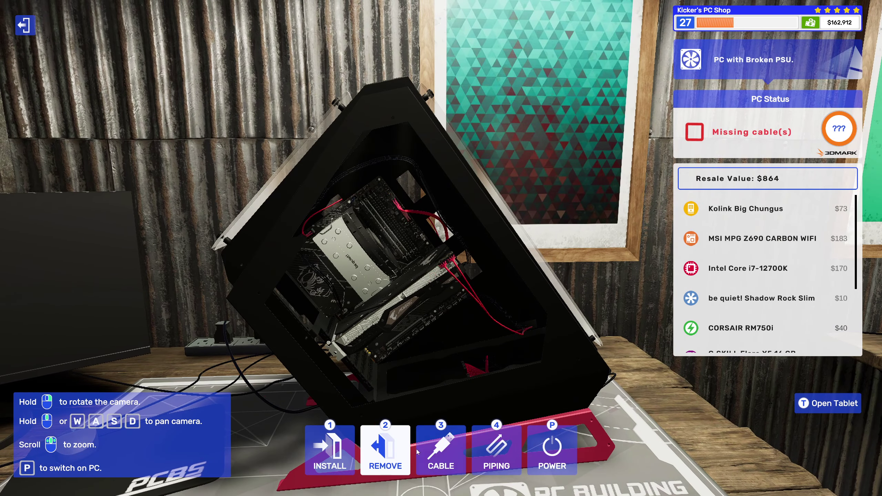
click(438, 459)
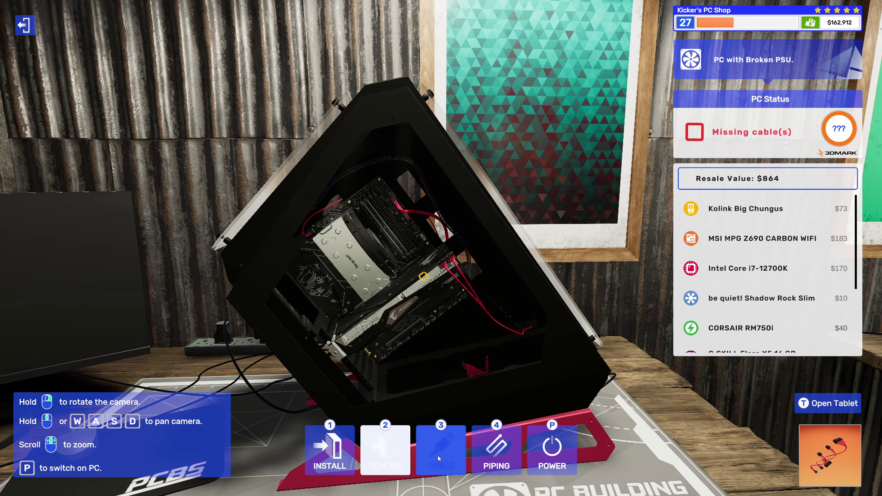
click(424, 277)
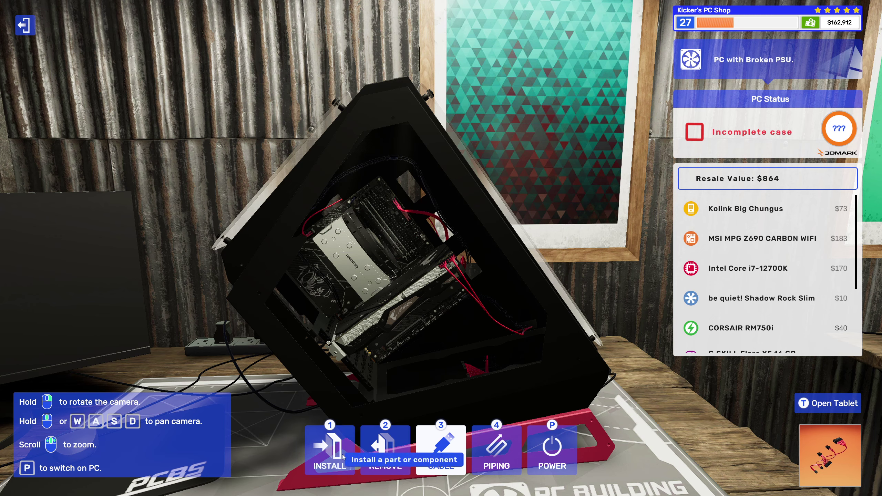
Refit the side panel from Removed Components onto the case.
click(329, 448)
click(29, 380)
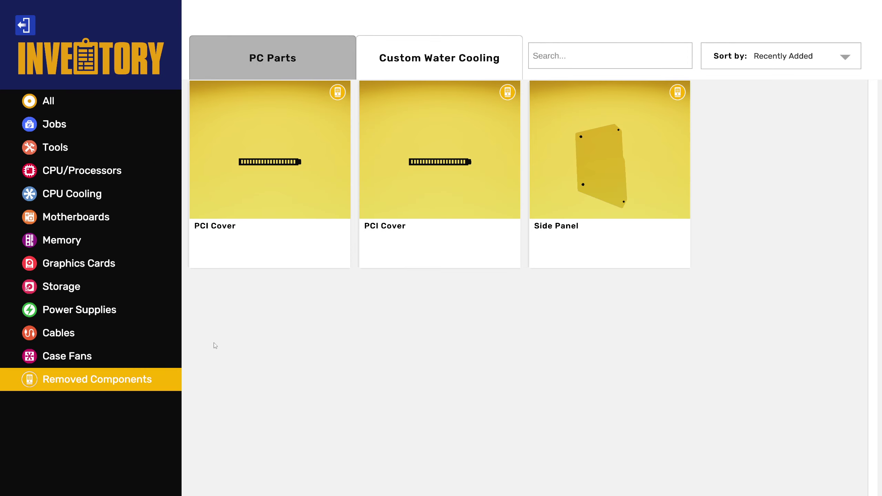
click(595, 189)
click(437, 285)
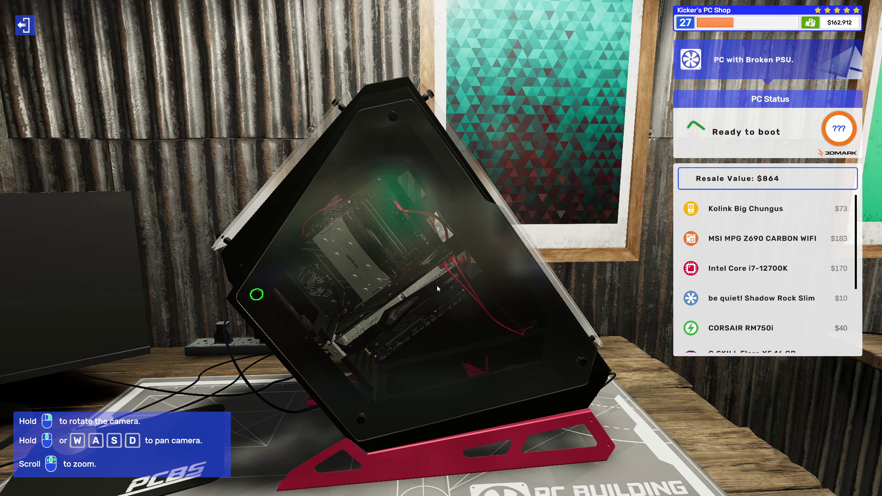
Take the USB drive from the tools inventory and power on the PC.
click(338, 448)
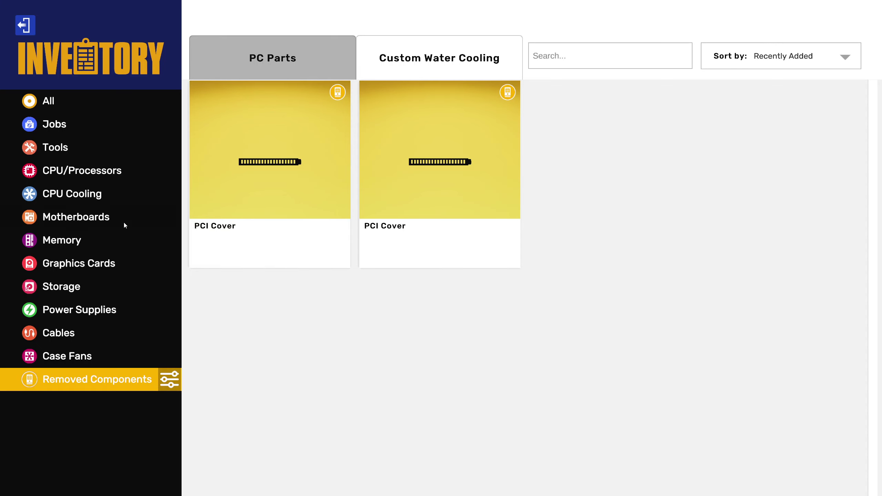
click(49, 148)
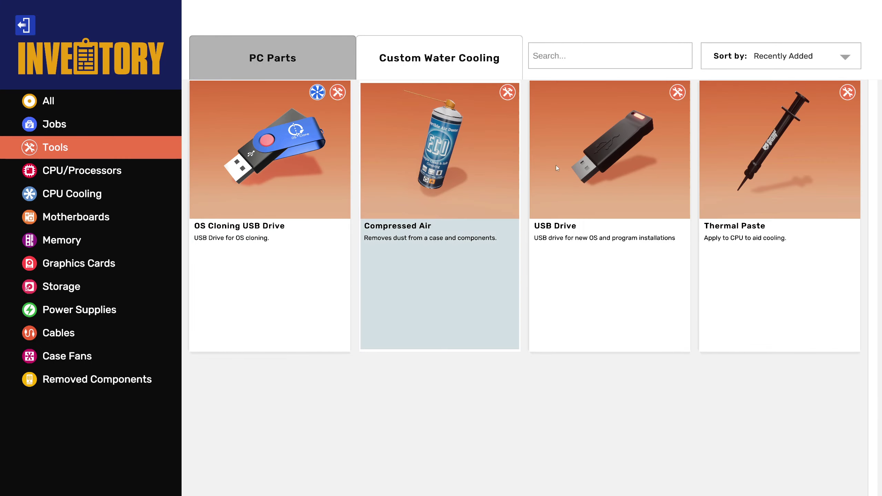
click(583, 164)
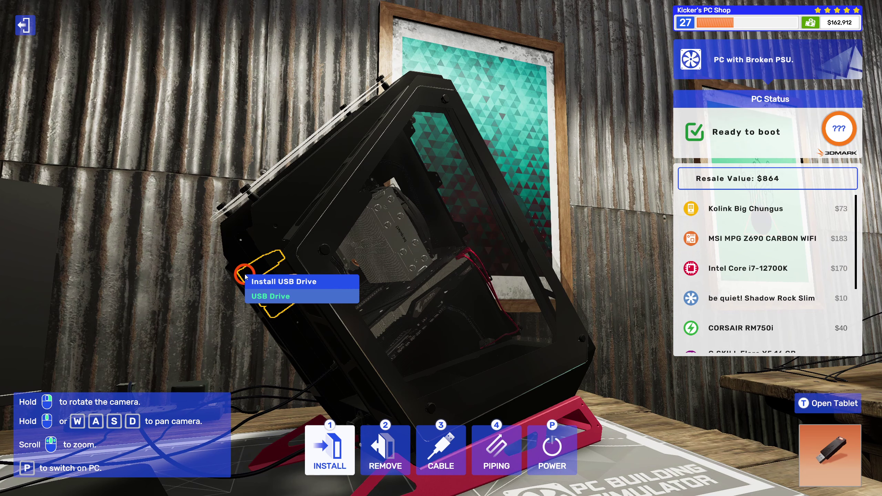
key(2)
drag(320, 273, 420, 277)
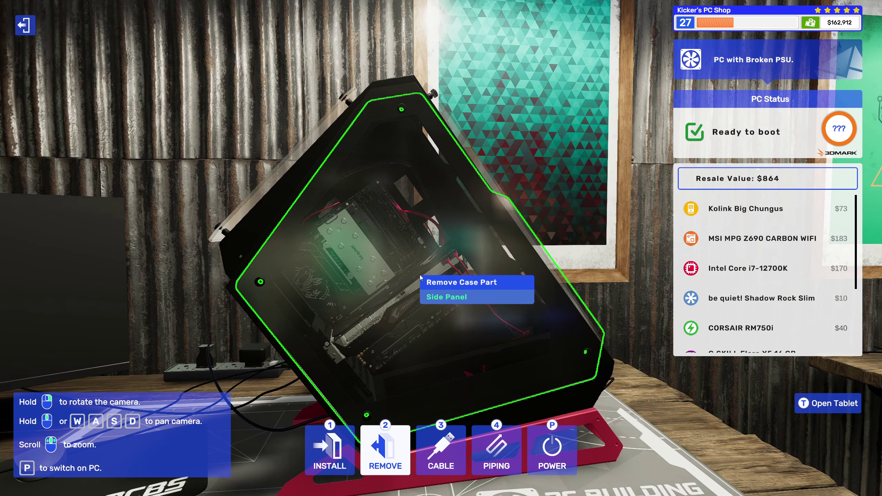
key(p)
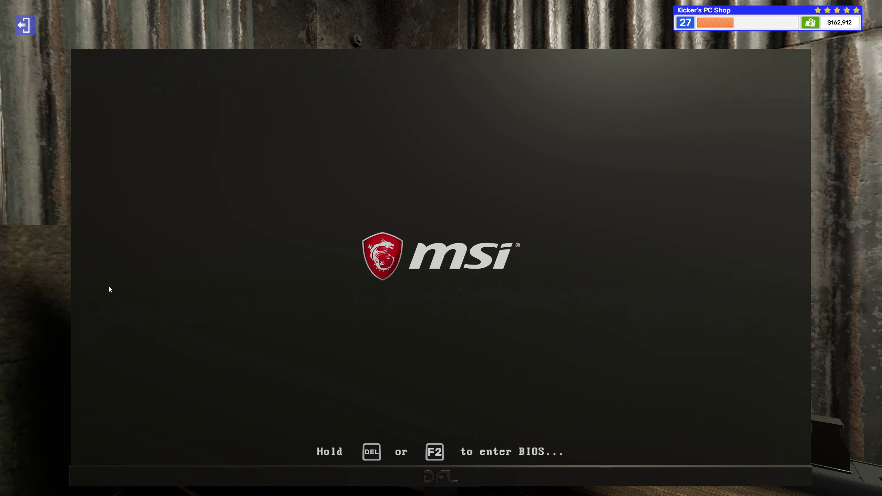
Enter the BIOS and set CPU OC to ratio x52 and 1.50 v.
key(Delete)
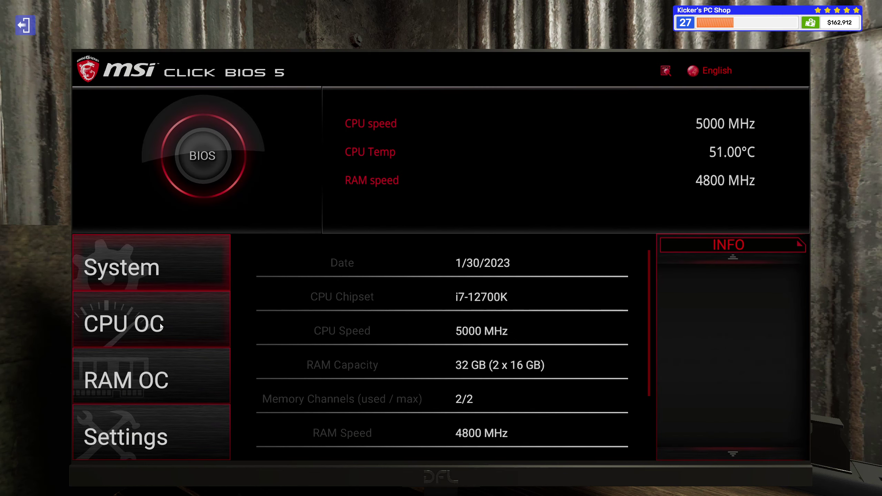
click(199, 338)
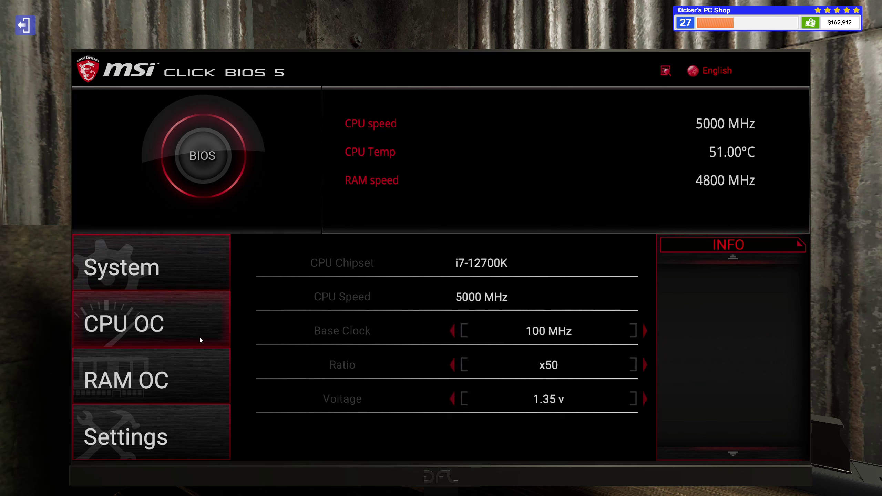
click(644, 364)
mouse_move(343, 399)
click(645, 398)
click(644, 399)
Enable XMP under RAM OC and apply the BIOS settings.
click(221, 380)
click(640, 265)
click(173, 428)
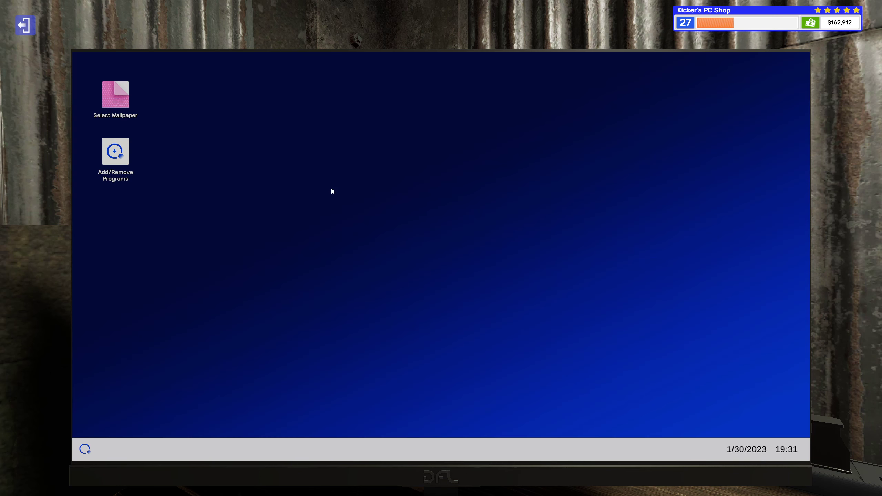
Install 3DMark Advanced Edition, OCCT and GPU Tuner from Add/Remove Programs.
double_click(117, 163)
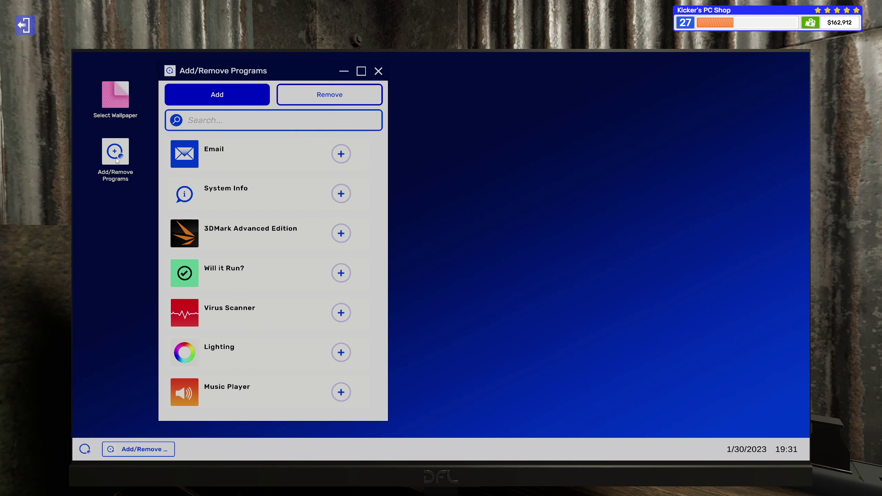
click(342, 234)
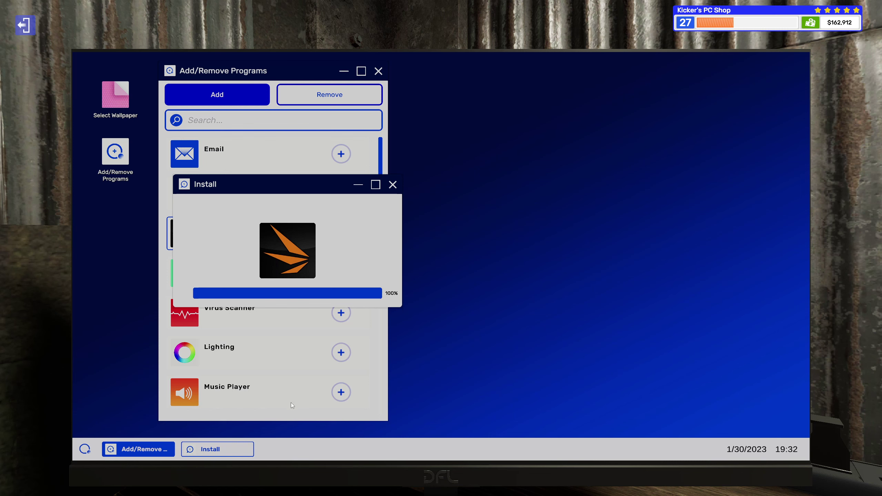
scroll(250, 322, down, 1)
scroll(302, 349, down, 1)
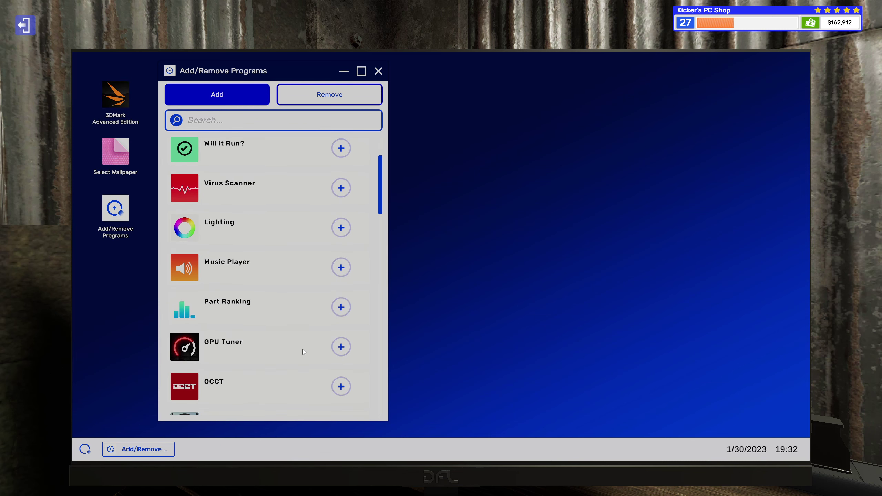
click(340, 386)
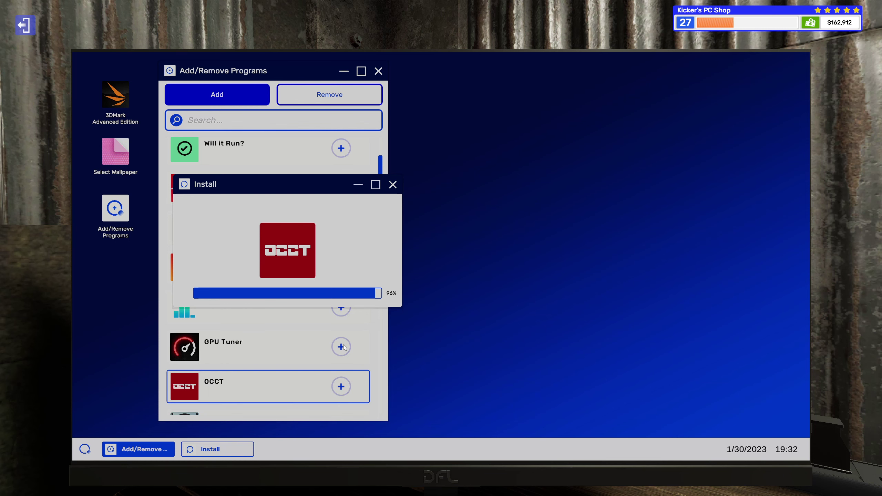
click(343, 344)
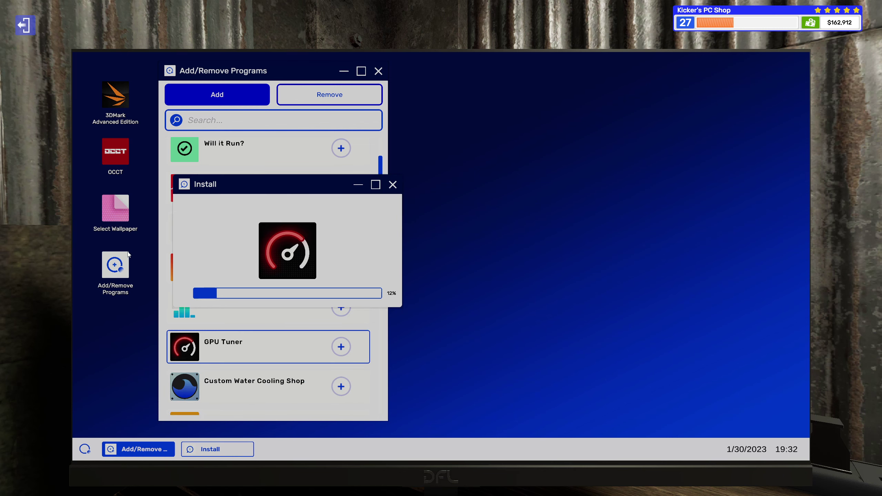
Start an infinite OCCT stress test and move its window to the right.
double_click(111, 160)
click(301, 187)
click(455, 201)
drag(385, 91, 660, 70)
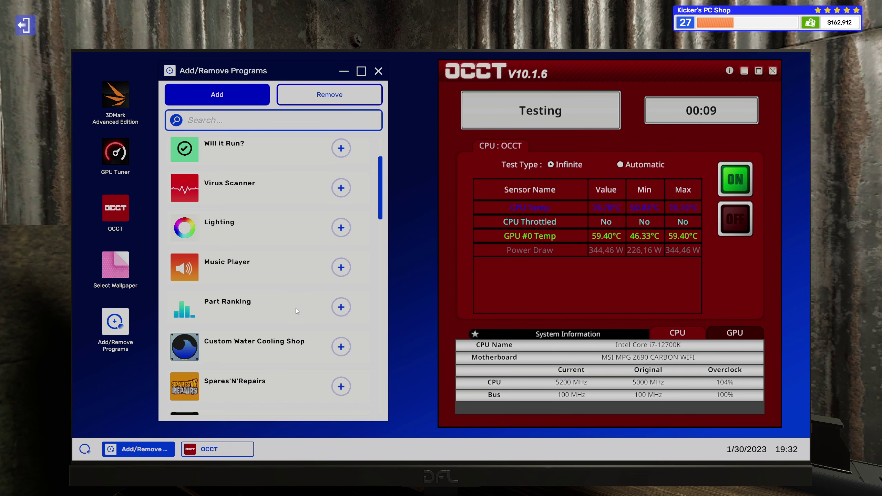
Install Lighting, put the program installer away, and bring up the restart options.
click(340, 227)
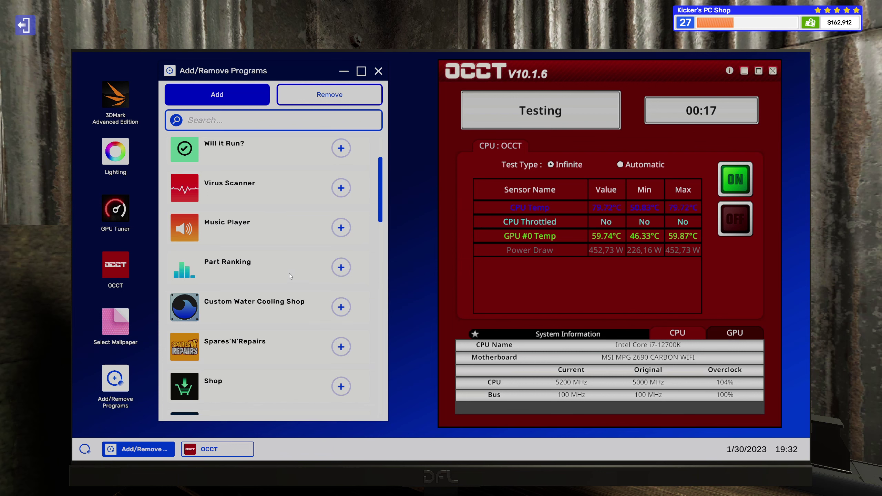
scroll(289, 272, up, 1)
scroll(289, 273, up, 2)
scroll(289, 272, up, 1)
scroll(290, 273, up, 1)
click(346, 71)
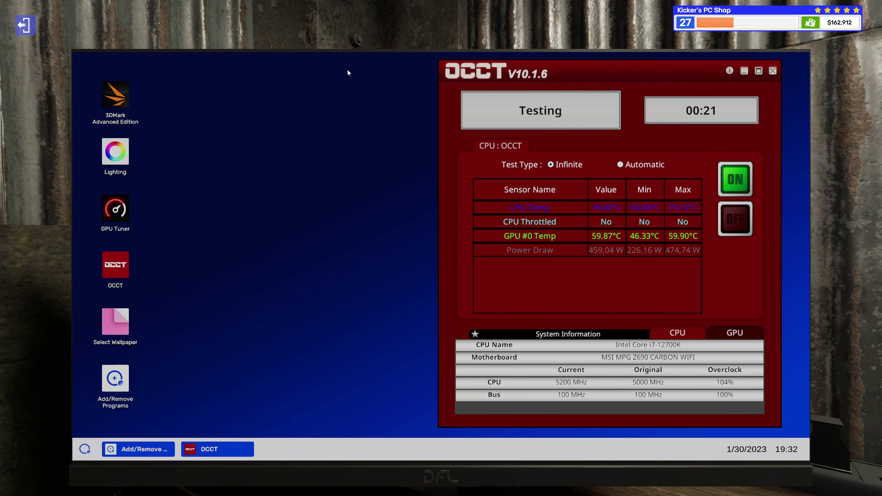
click(85, 451)
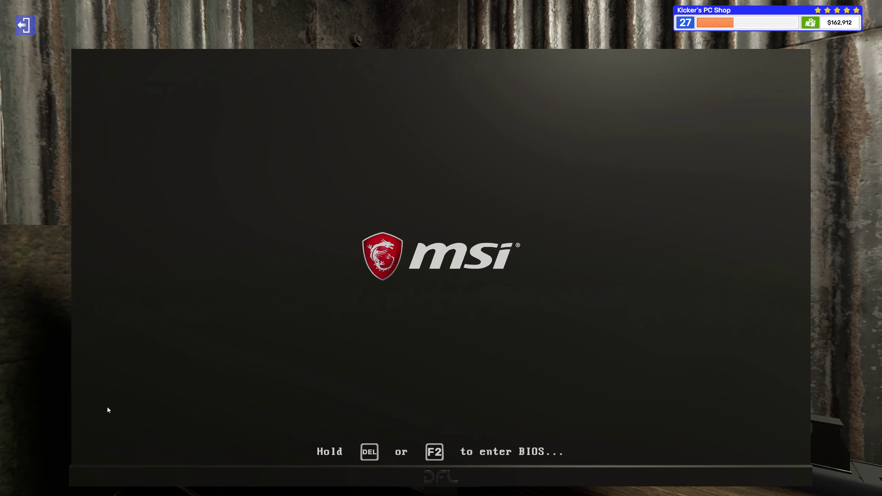
In the BIOS, raise the CPU ratio from x52 to x53 for 5300 MHz.
key(Delete)
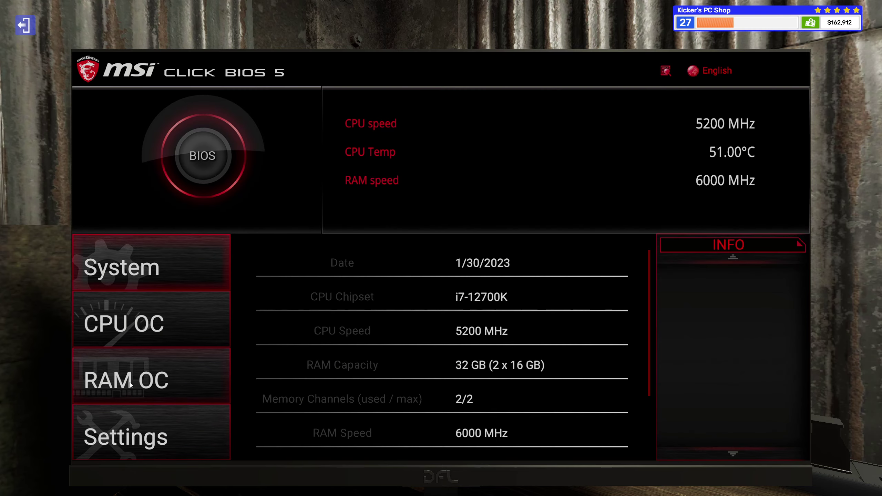
click(158, 329)
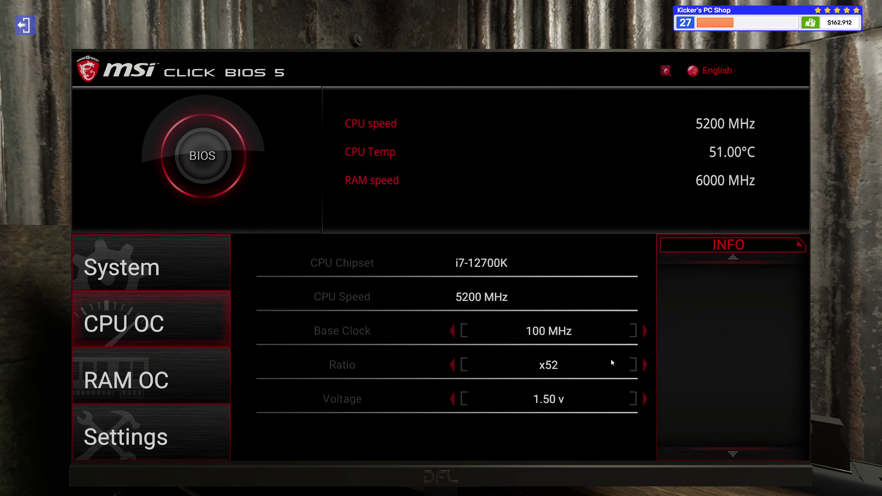
click(646, 366)
click(151, 421)
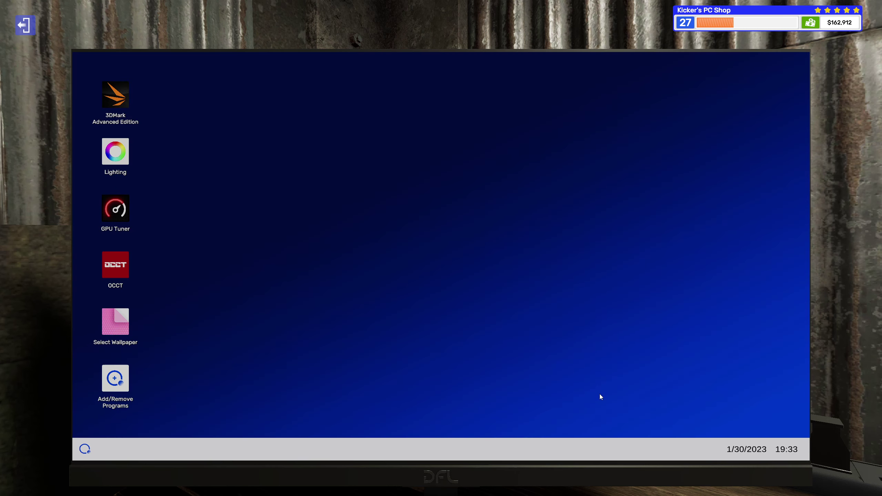
Run an Infinite OCCT stress test at 5300 MHz, view GPU info, then bring up restart options.
double_click(117, 268)
click(289, 186)
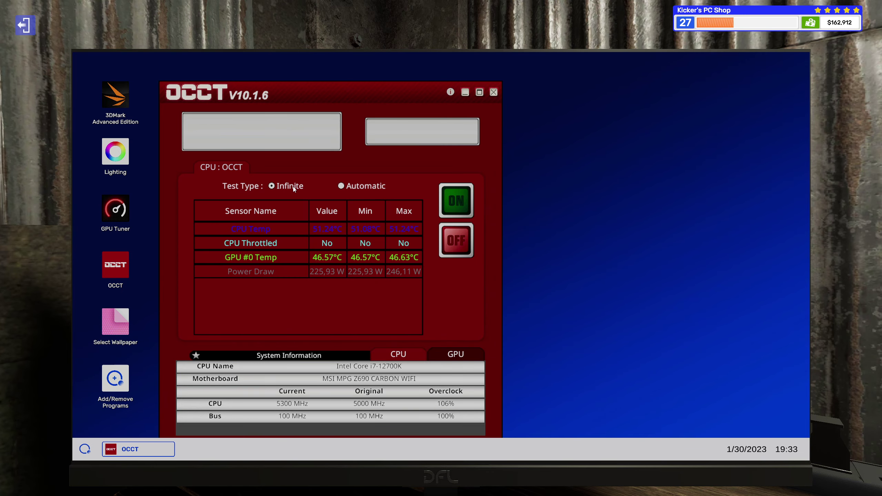
click(456, 201)
drag(407, 101, 600, 92)
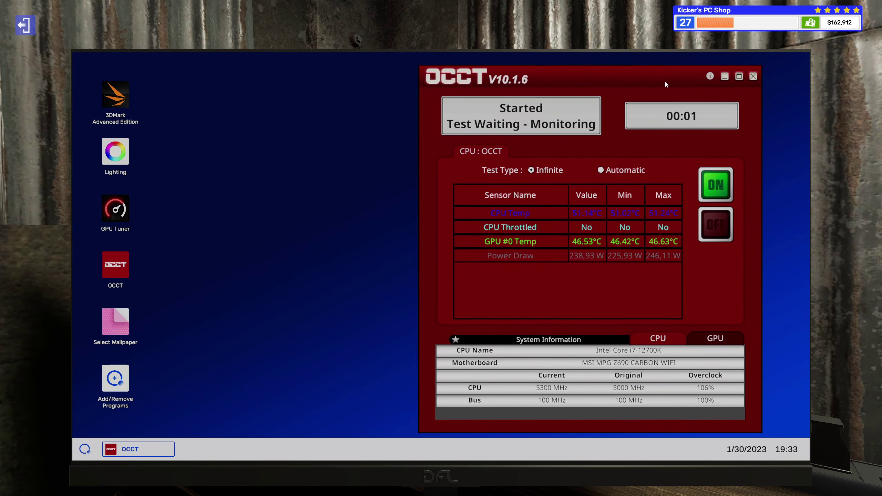
drag(666, 84, 696, 81)
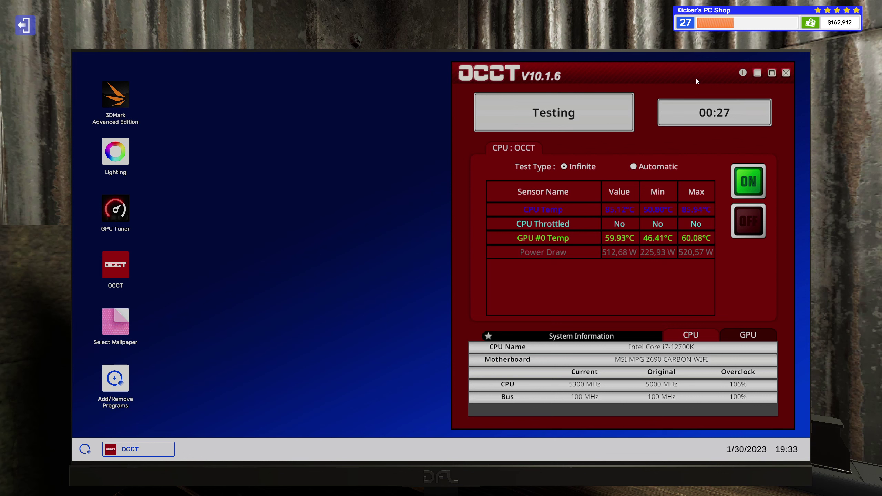
click(737, 335)
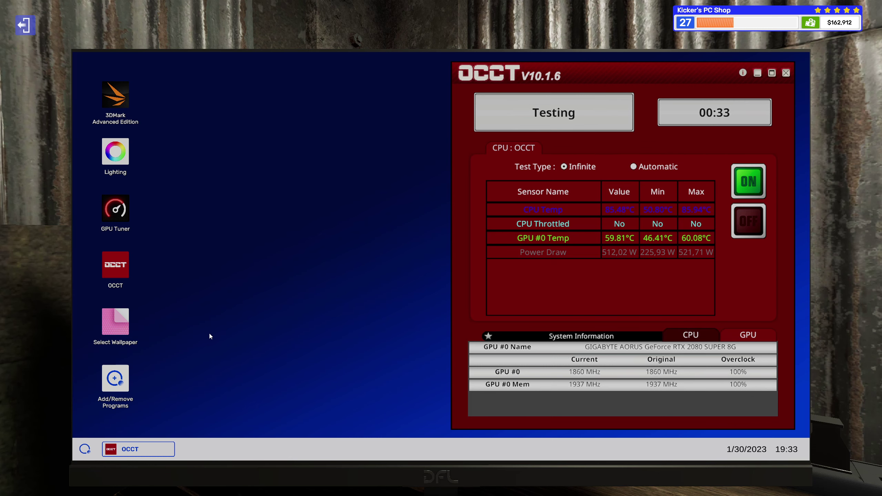
click(85, 448)
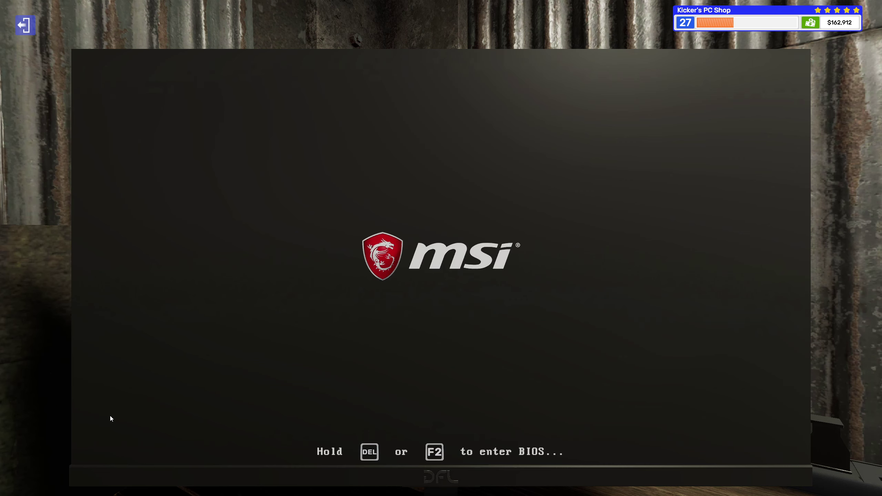
In the BIOS, raise the CPU ratio from x53 to x54 (5400 MHz), then apply and restart.
key(Delete)
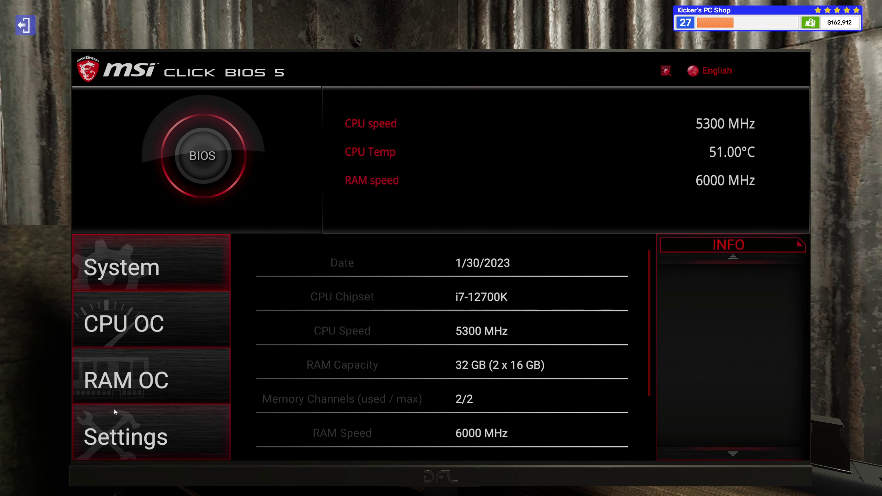
click(192, 319)
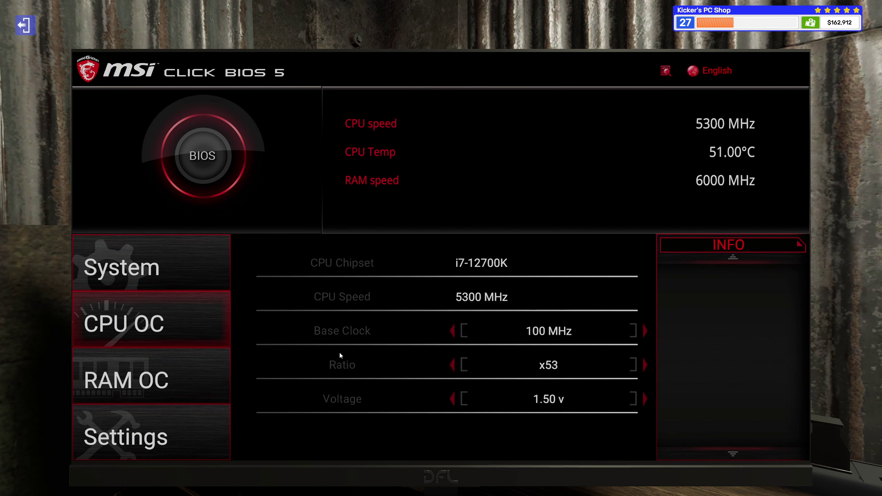
click(643, 364)
click(181, 439)
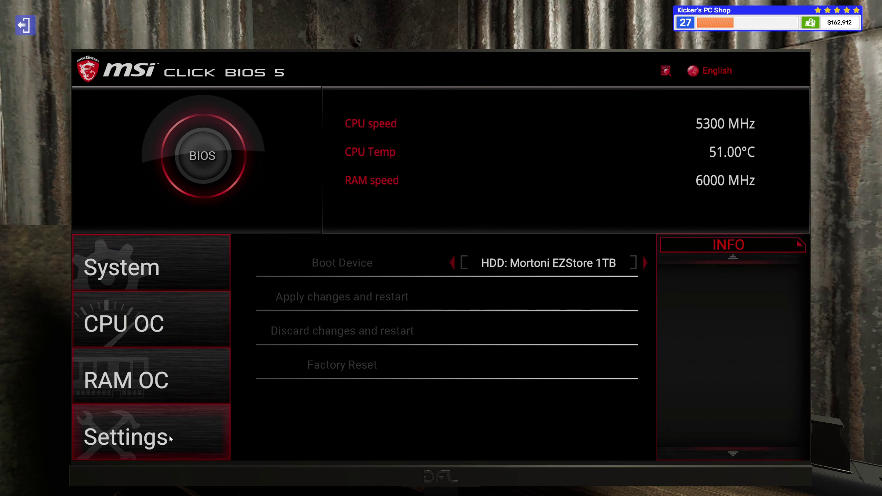
click(418, 305)
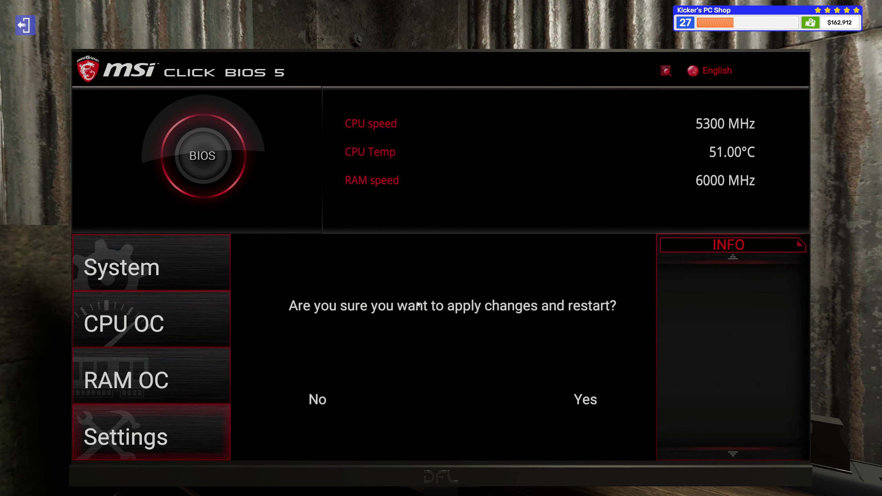
click(580, 409)
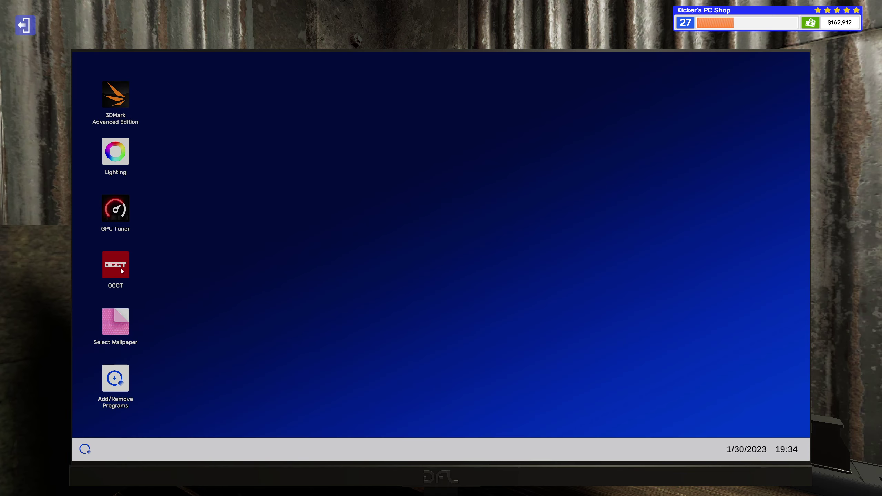
Start an Infinite OCCT stress test at 5400 MHz and move its window right.
double_click(121, 268)
click(296, 188)
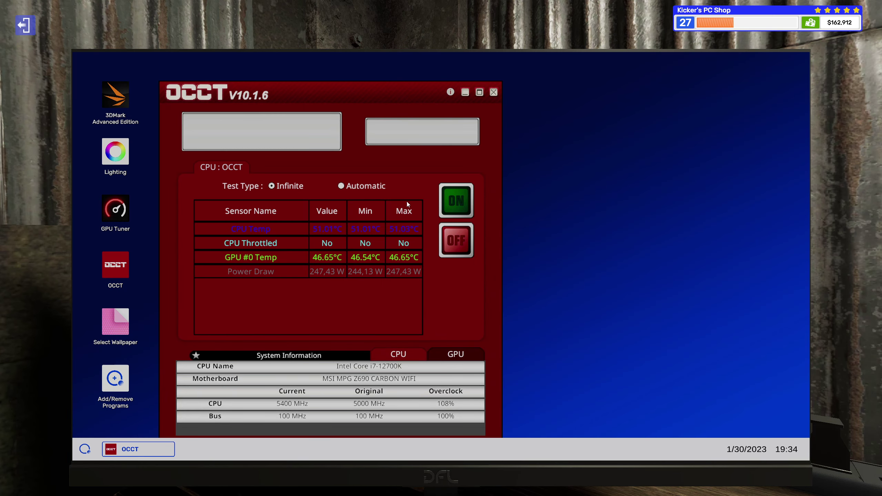
click(455, 201)
mouse_move(389, 88)
mouse_down()
mouse_move(584, 84)
mouse_move(682, 65)
mouse_up()
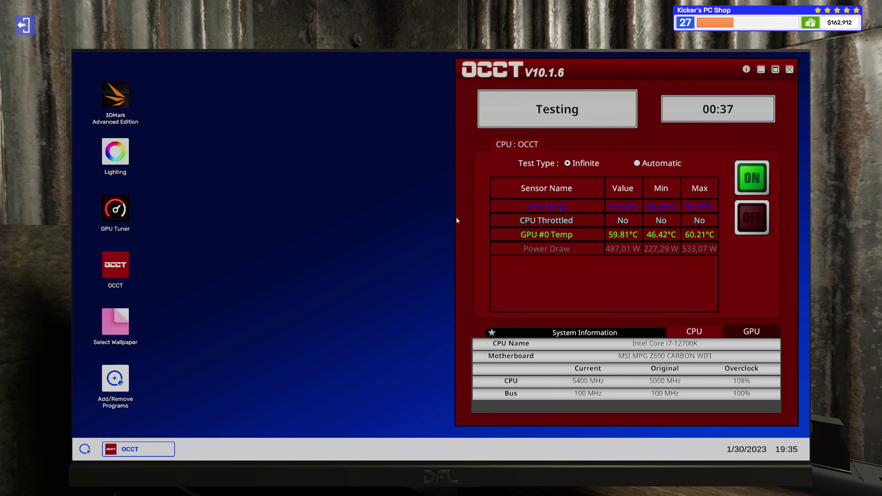
Push GPU Tuner's Core Voltage slider to the maximum +20% and move the window left.
double_click(115, 209)
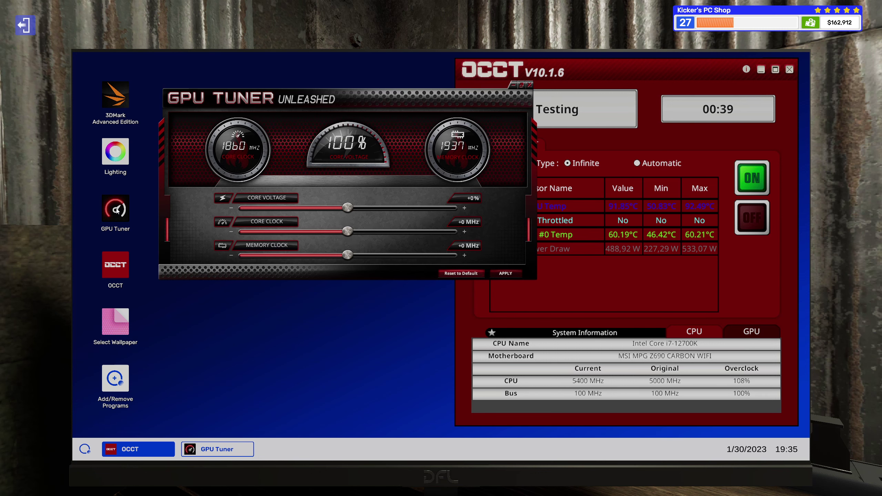
drag(346, 207, 511, 223)
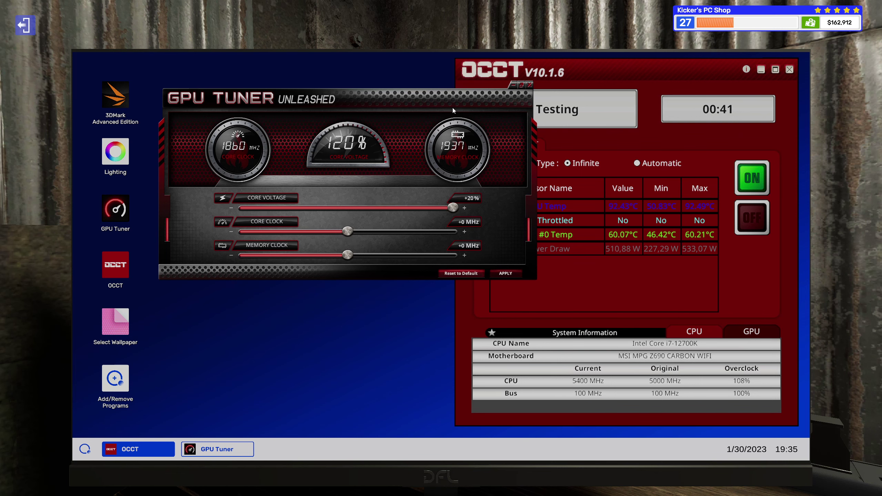
drag(452, 108, 358, 98)
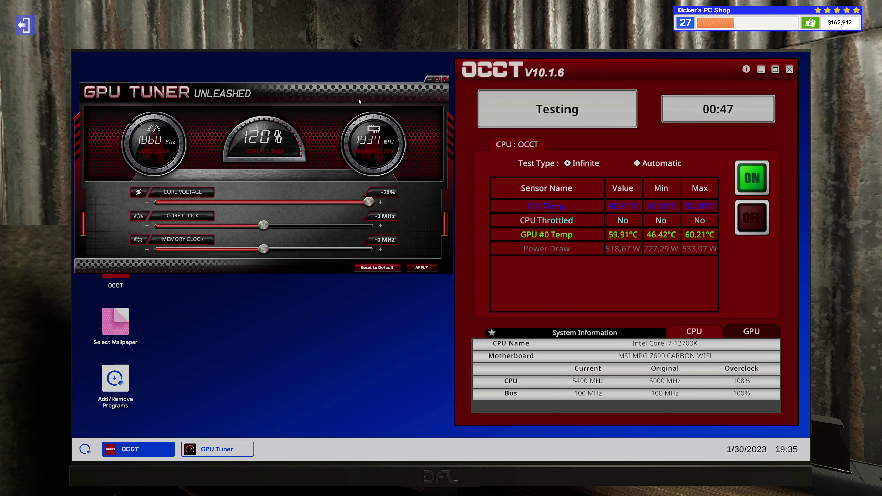
Step back from the monitor to the workbench overview with two Esc presses.
key(Escape)
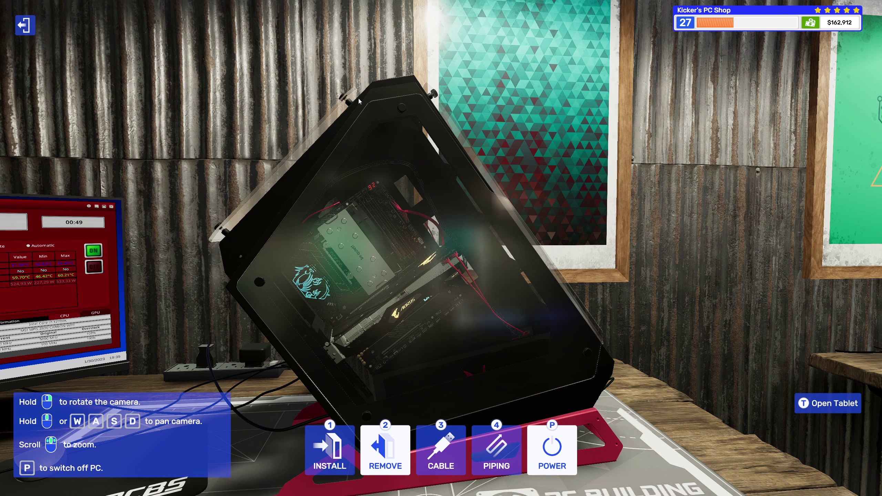
key(Escape)
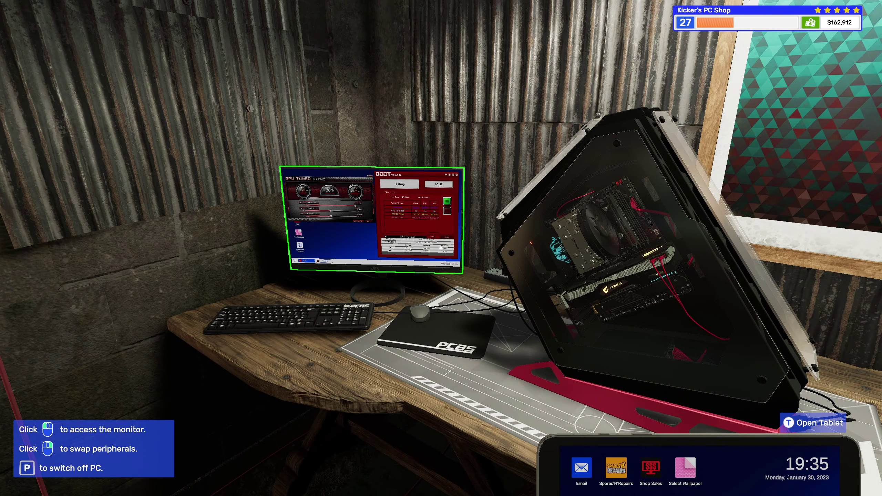